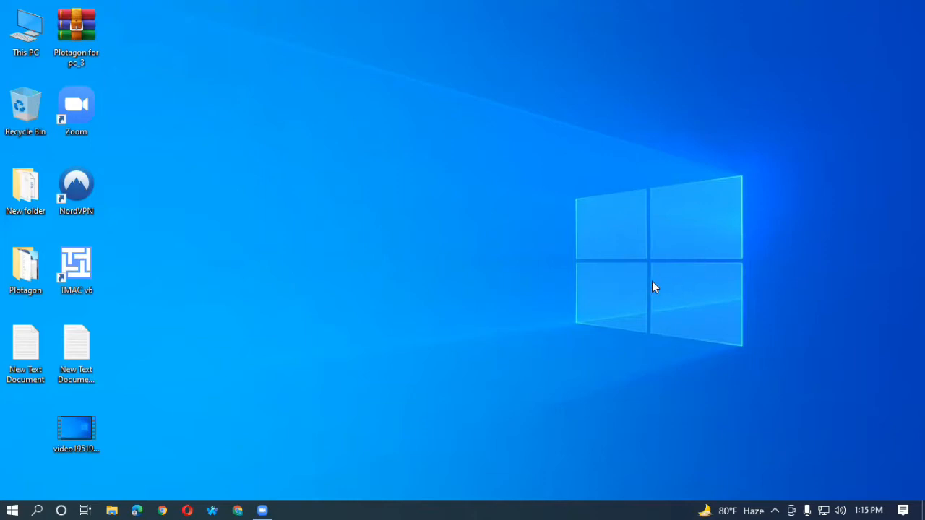
# - Launch Chrome from the taskbar so it opens on a blank New Tab page
pyautogui.click(238, 510)
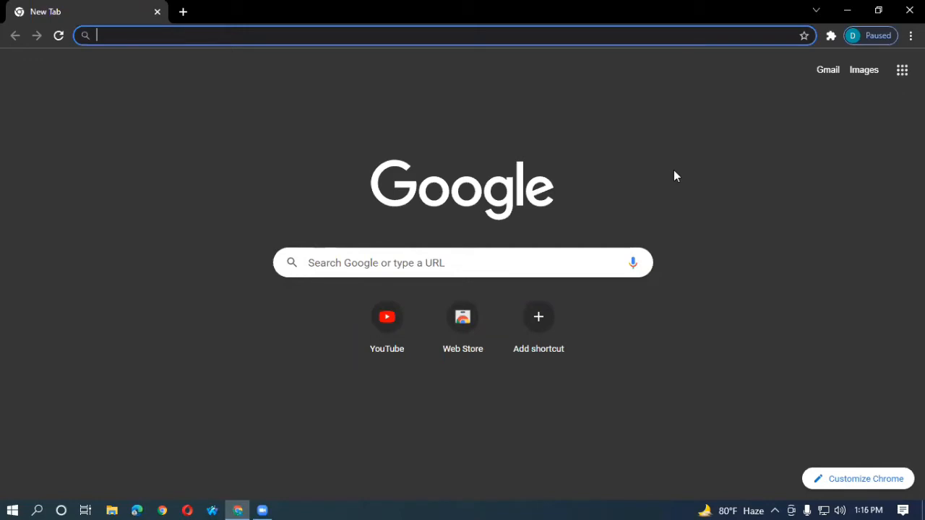
pyautogui.write('youtube')
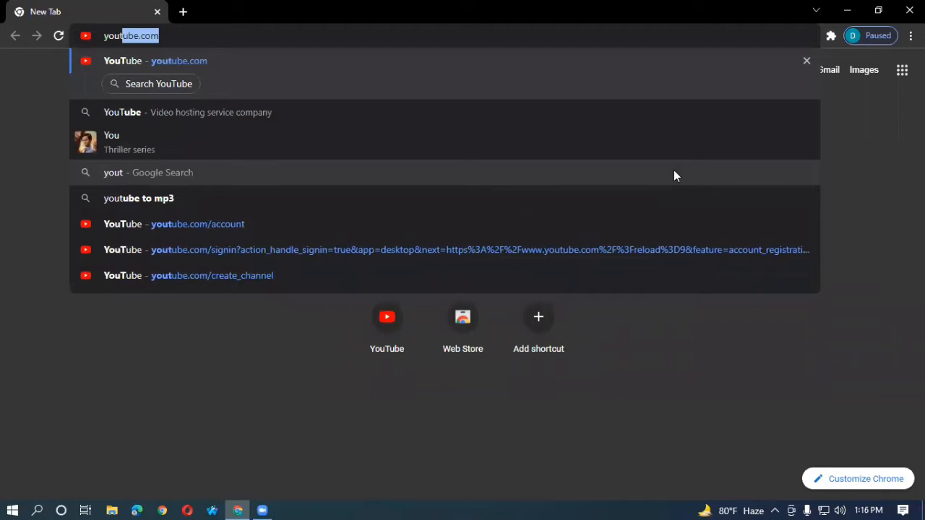
pyautogui.write('.com')
pyautogui.press('Return')
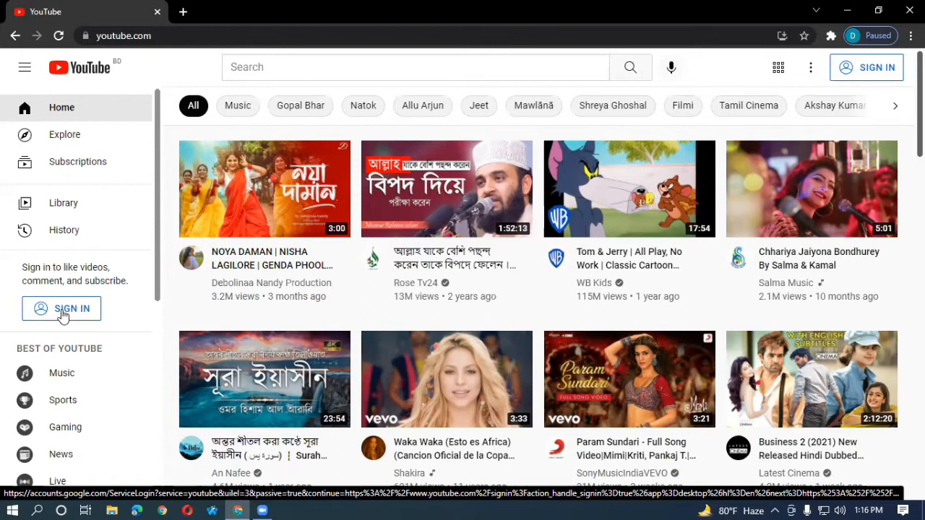
pyautogui.click(875, 71)
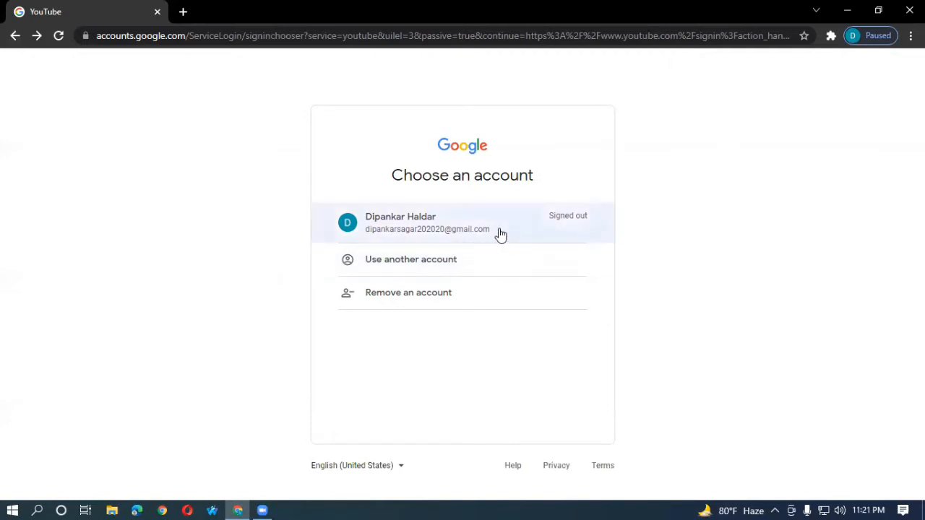
# - Pick the existing Google account and enter its password to sign in
pyautogui.click(503, 232)
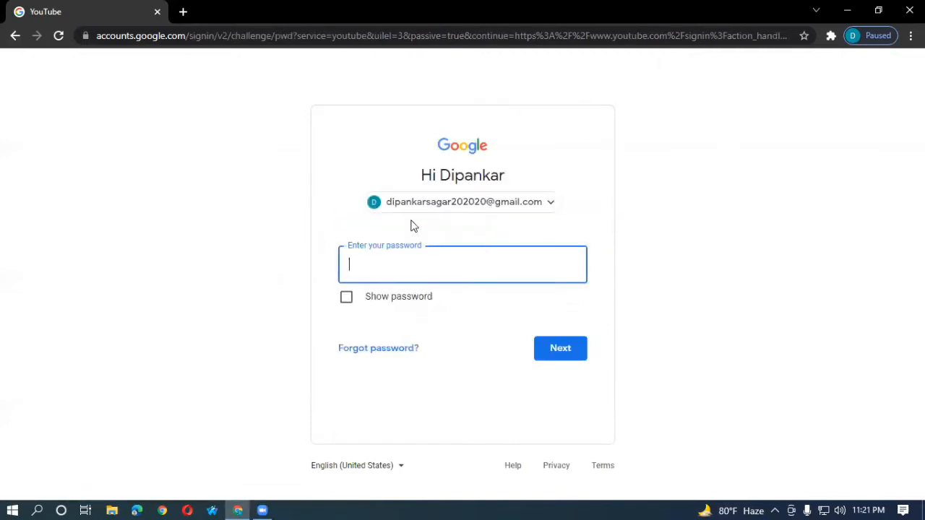
pyautogui.write('••••••••')
pyautogui.click(566, 352)
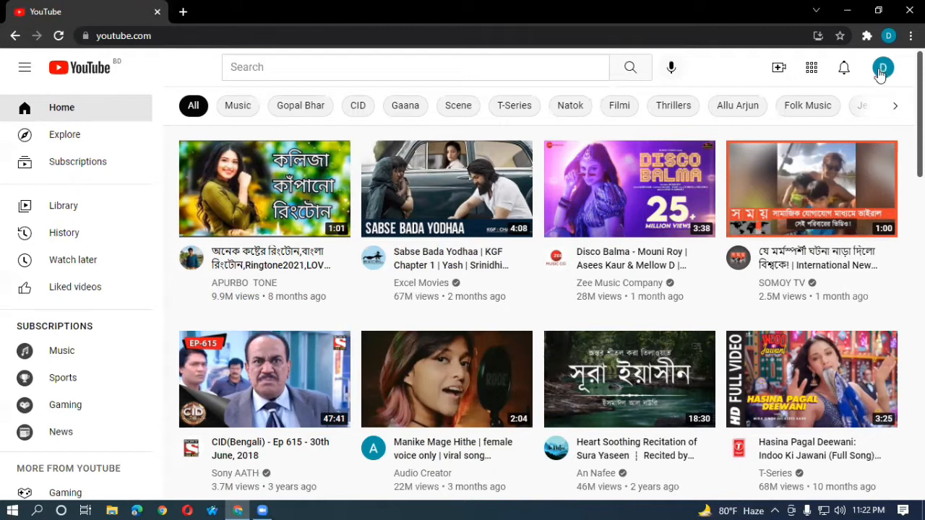
# - Create a channel under the account's own name, cancelling the picture upload to keep the default avatar
pyautogui.click(882, 70)
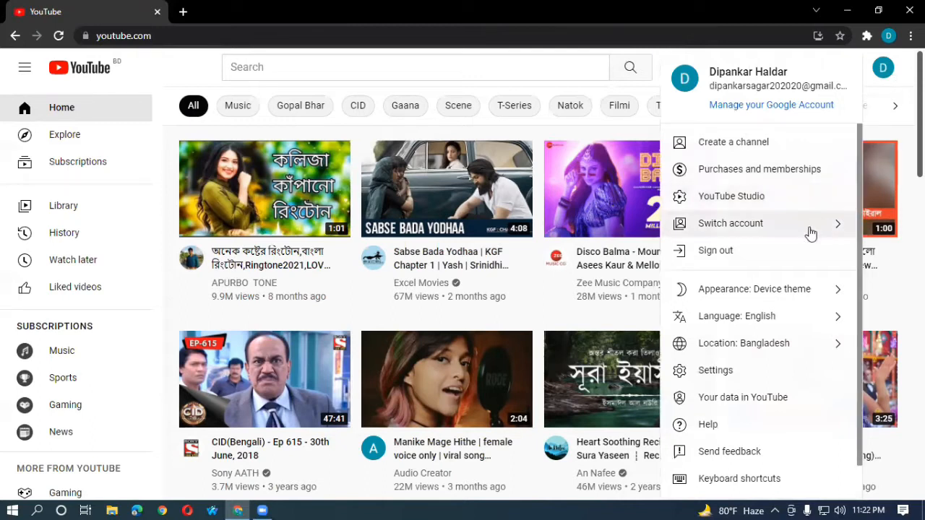
pyautogui.click(734, 197)
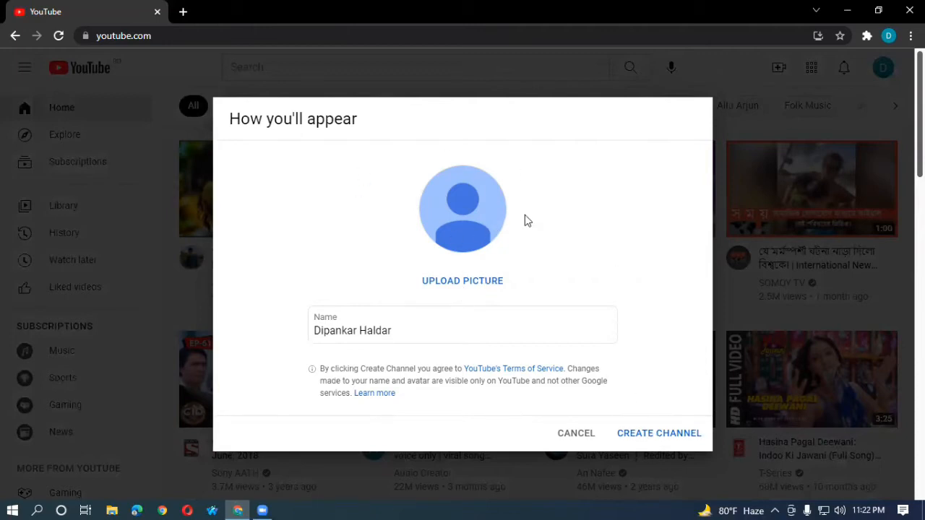
pyautogui.click(448, 287)
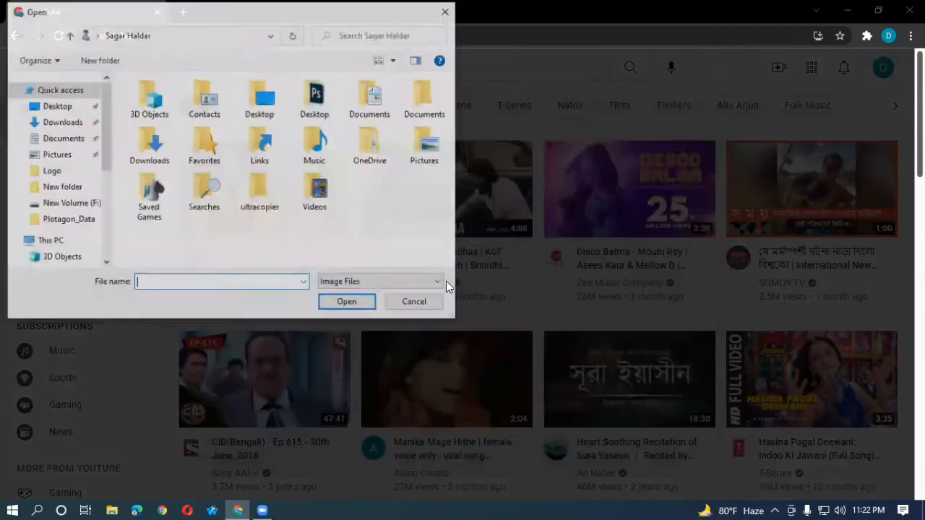
pyautogui.click(58, 106)
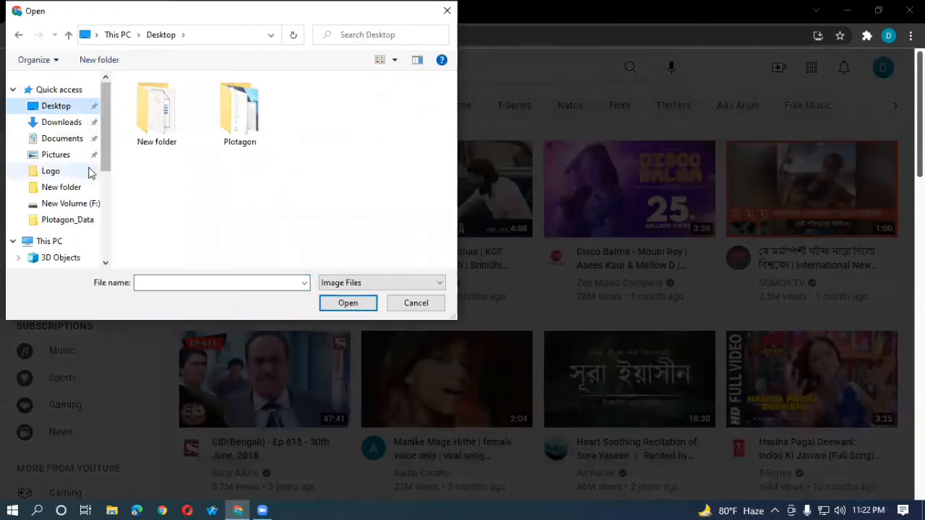
pyautogui.click(52, 174)
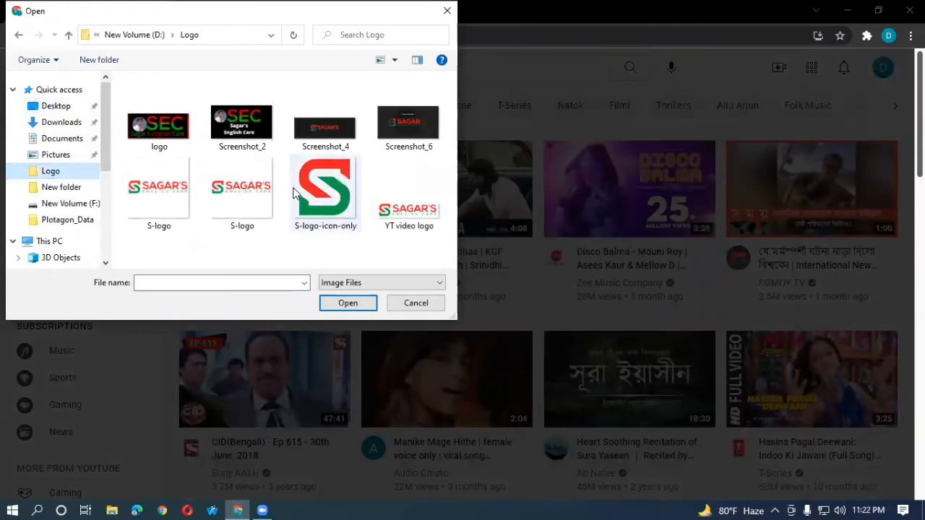
pyautogui.click(71, 189)
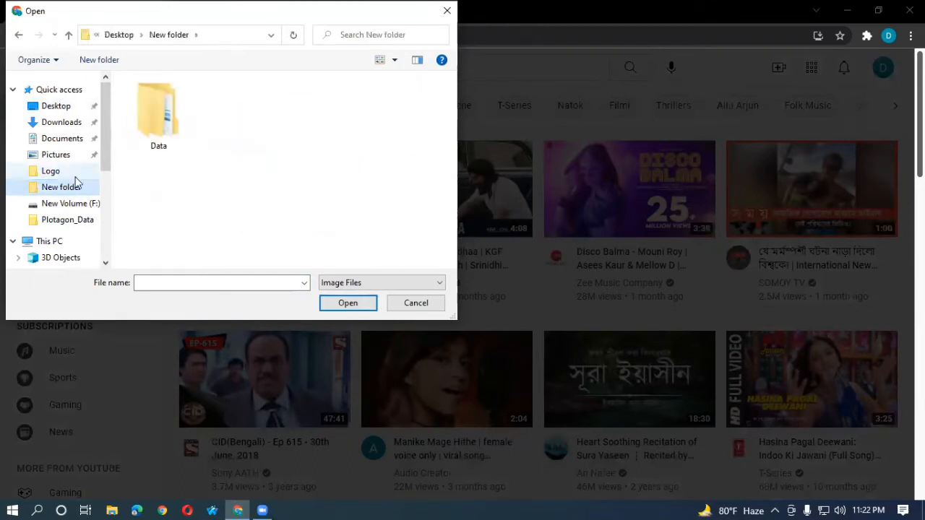
pyautogui.click(399, 304)
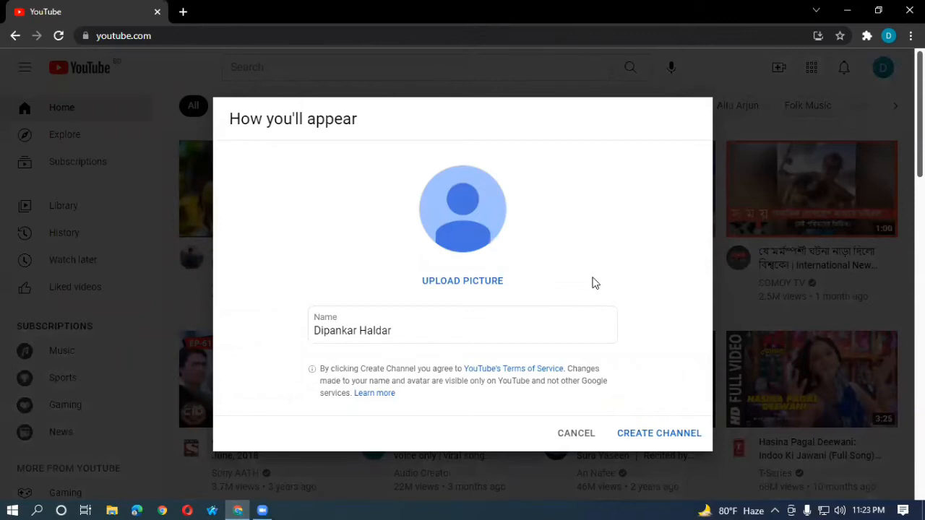
pyautogui.click(650, 439)
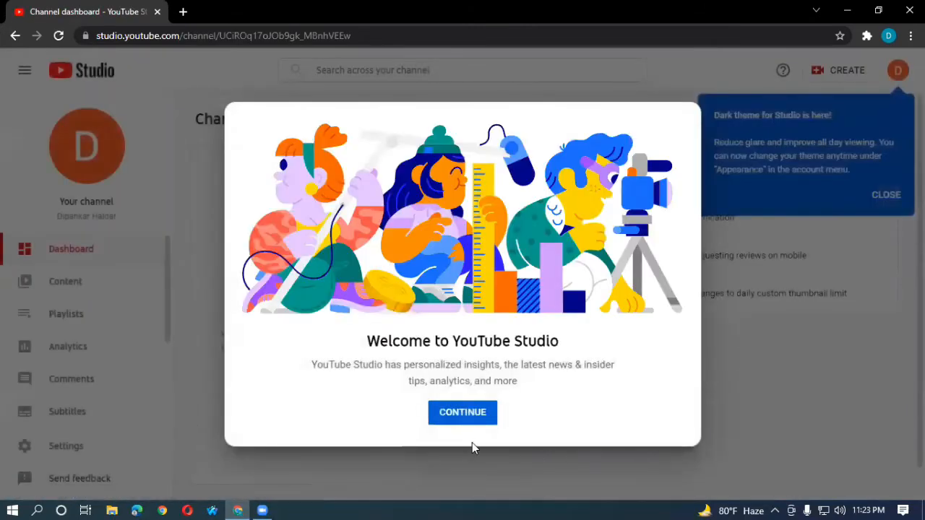
# - Dismiss the Studio welcome message and the dark theme notice
pyautogui.click(463, 423)
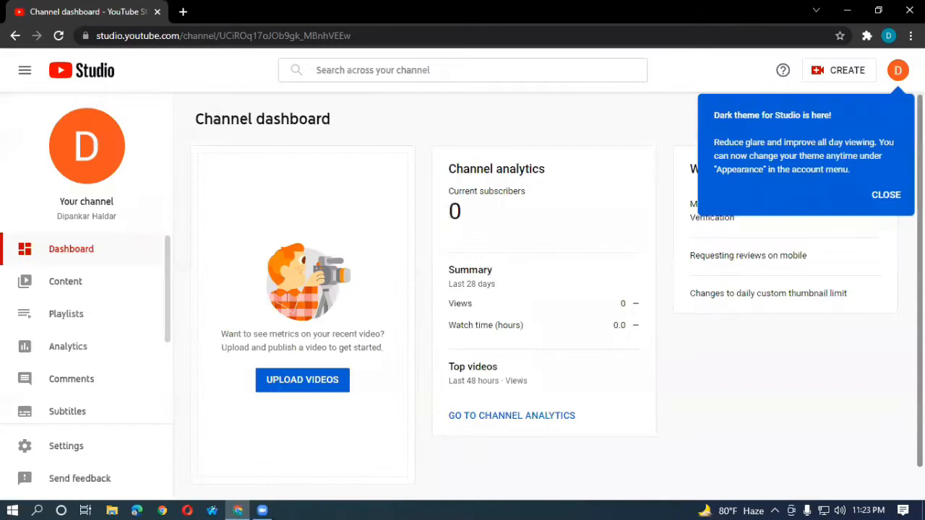
pyautogui.click(884, 195)
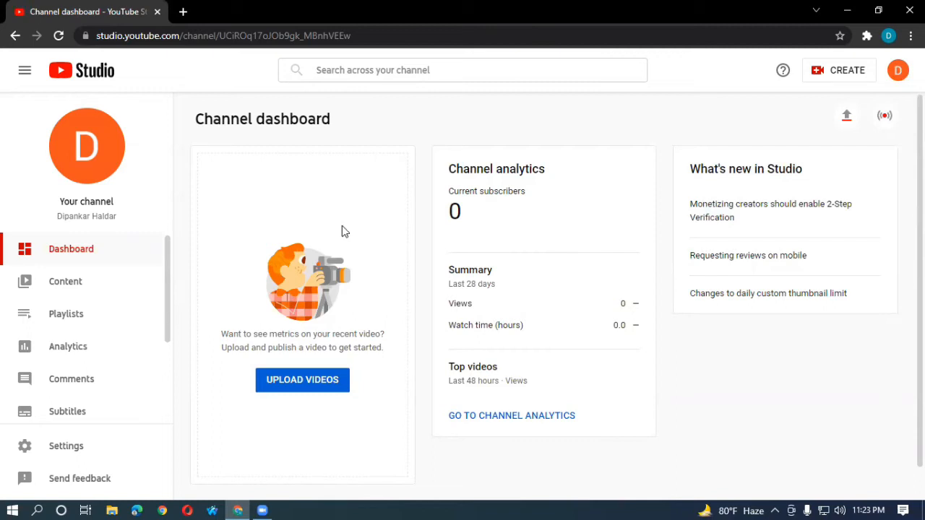
pyautogui.scroll(-1, 383, 227)
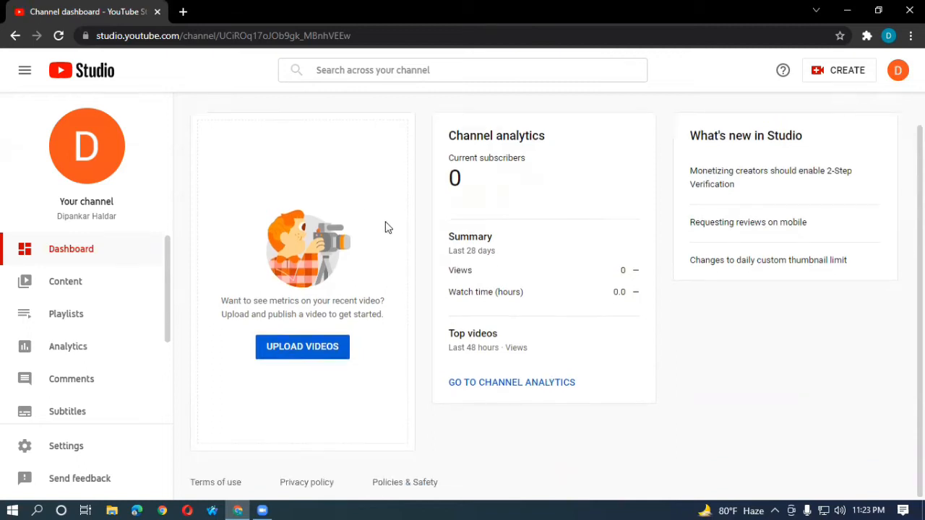
pyautogui.scroll(1, 713, 186)
# - Go to Your channel, choose CUSTOMIZE CHANNEL, and open the Studio settings
pyautogui.click(900, 74)
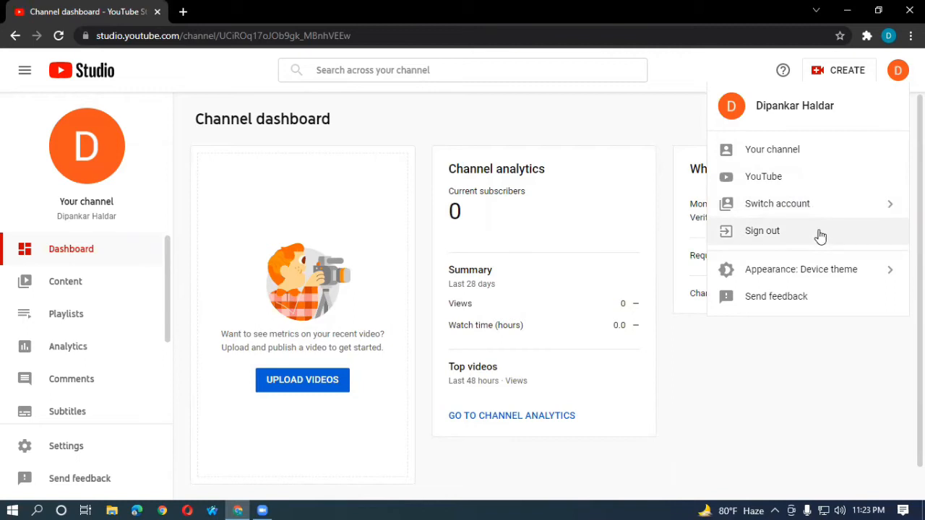
pyautogui.click(789, 152)
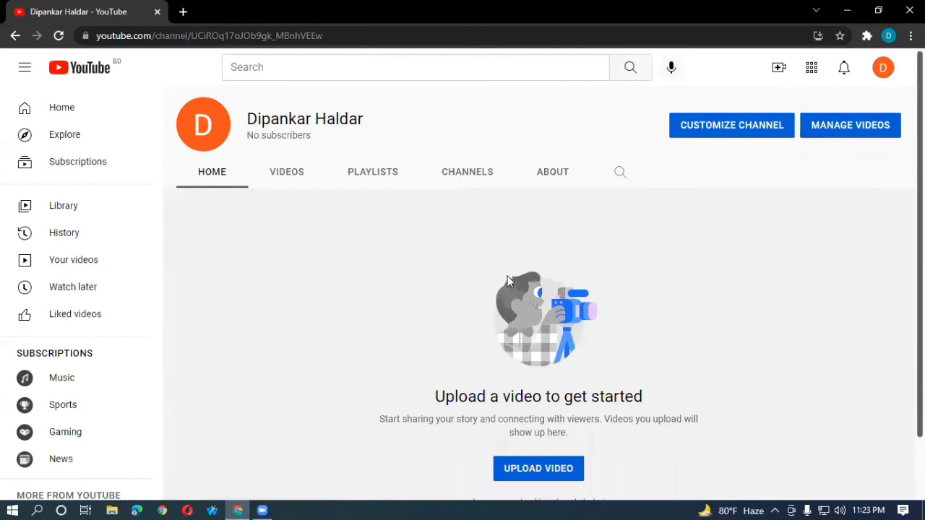
pyautogui.click(717, 131)
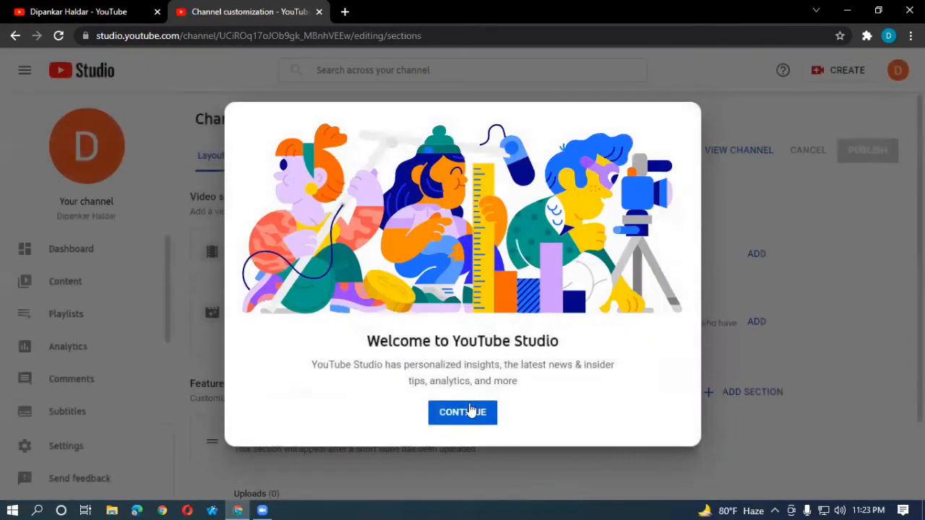
pyautogui.click(460, 415)
pyautogui.scroll(-1, 513, 359)
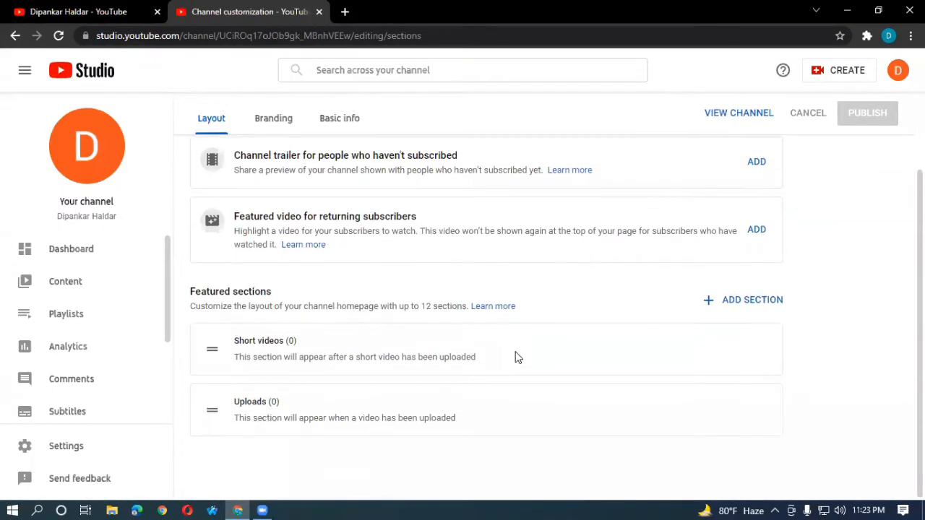
pyautogui.scroll(1, 518, 357)
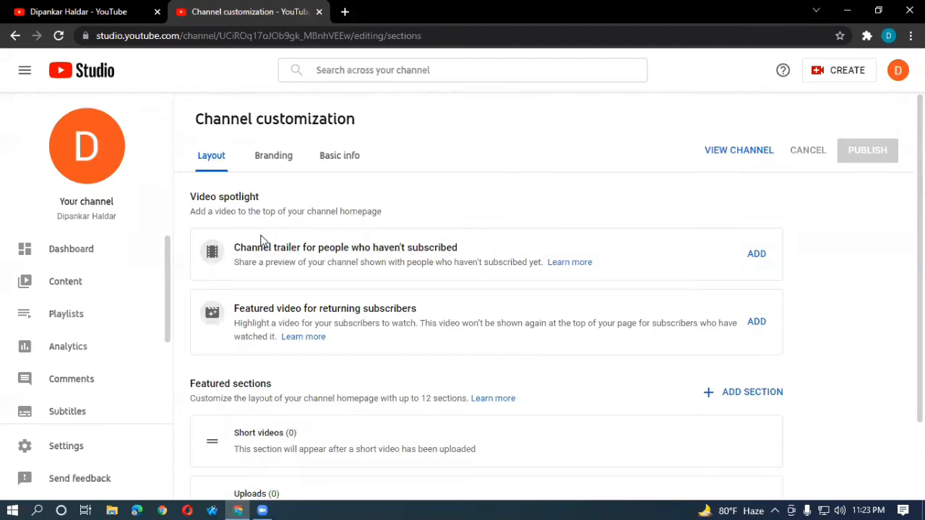
pyautogui.click(62, 450)
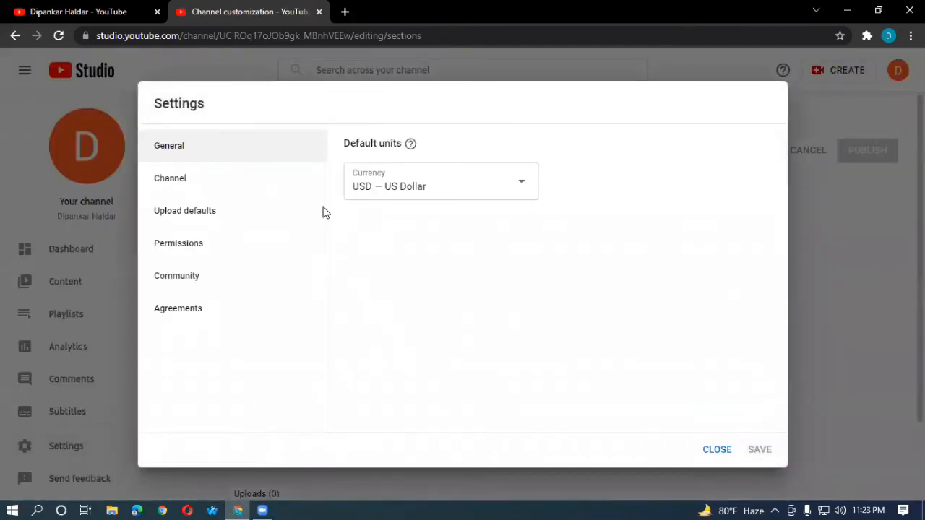
# - Check Channel > Feature eligibility, expand Intermediate features, and start VERIFY PHONE NUMBER
pyautogui.click(172, 182)
pyautogui.click(552, 156)
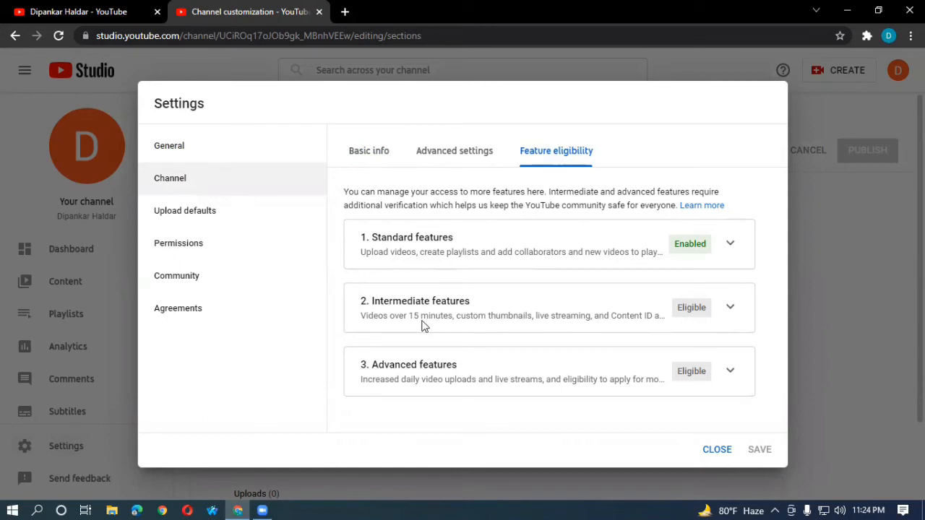
pyautogui.click(730, 311)
pyautogui.scroll(-2, 728, 317)
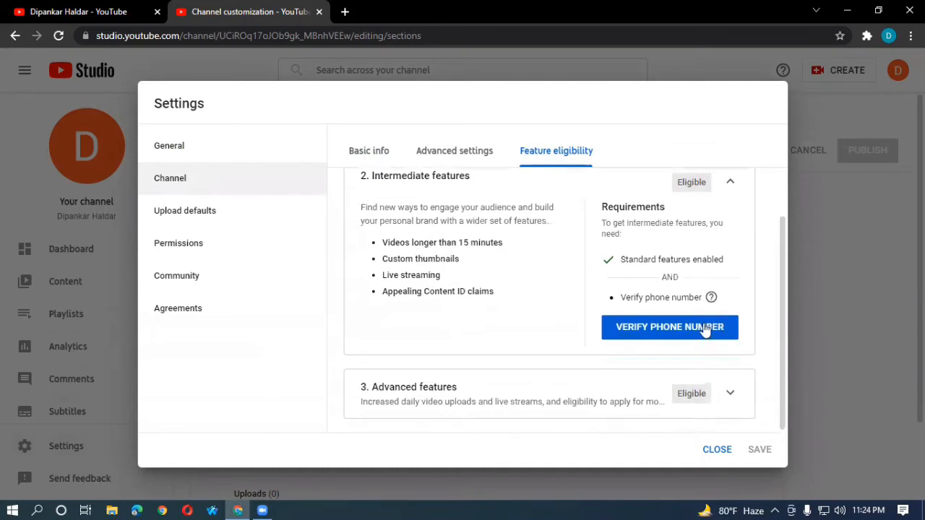
pyautogui.click(679, 329)
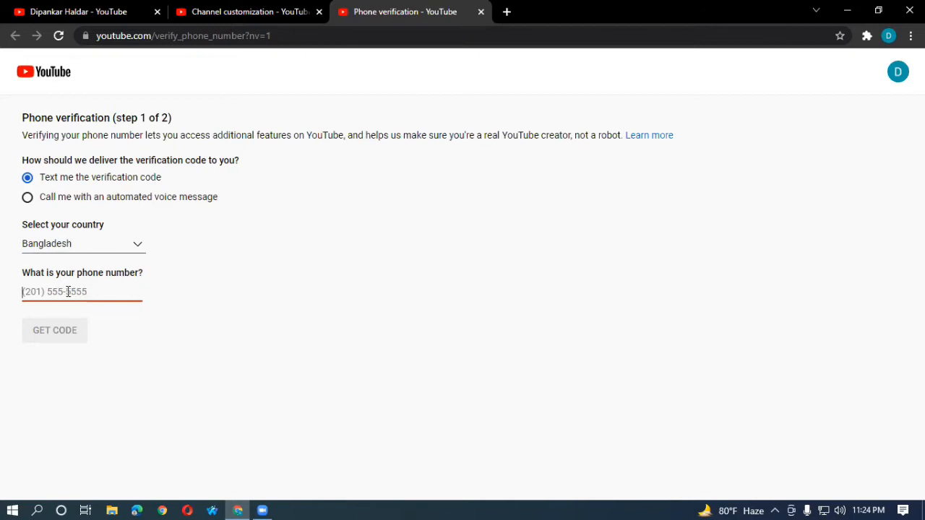
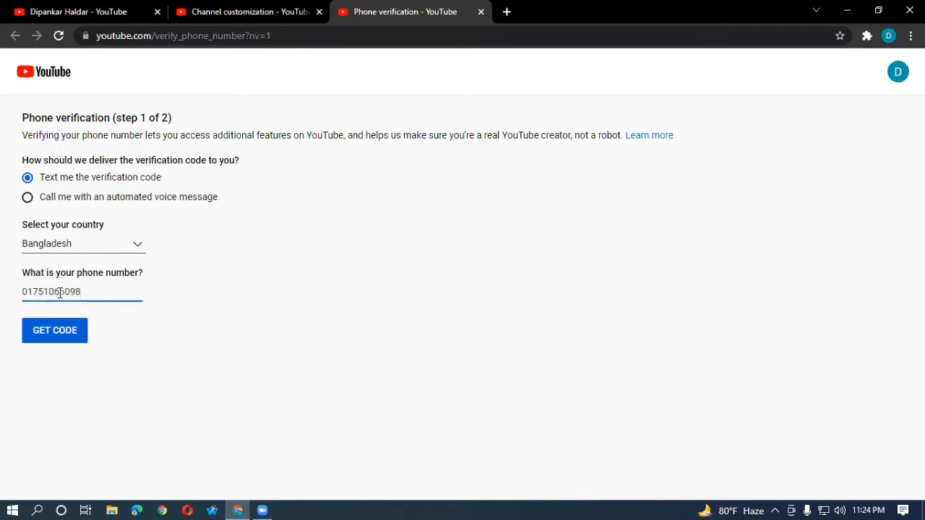
# - Enter the phone number, submit the texted 6-digit code, and return to the Studio tab
pyautogui.click(48, 334)
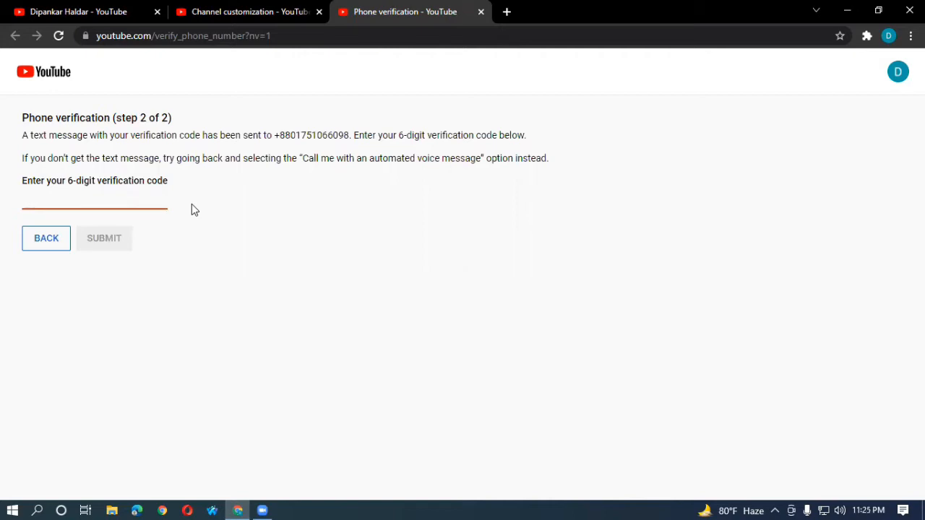
pyautogui.click(99, 197)
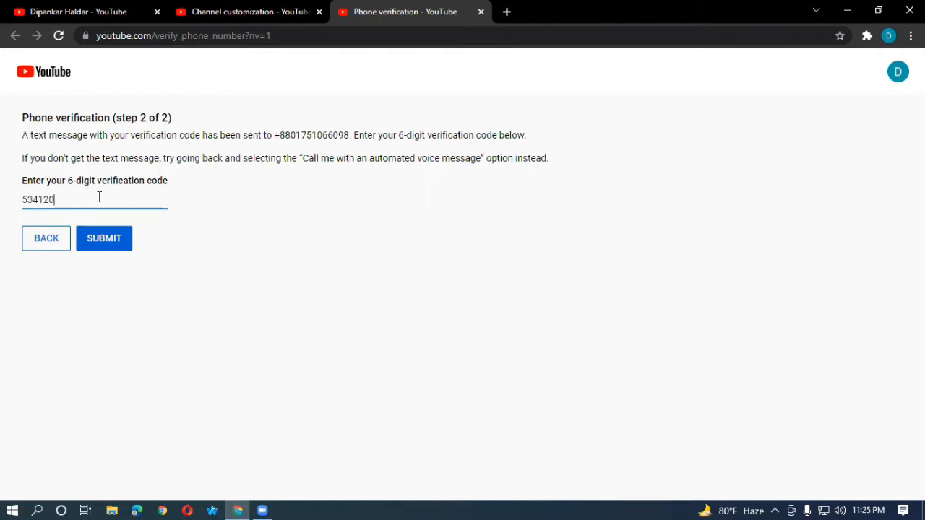
pyautogui.click(107, 242)
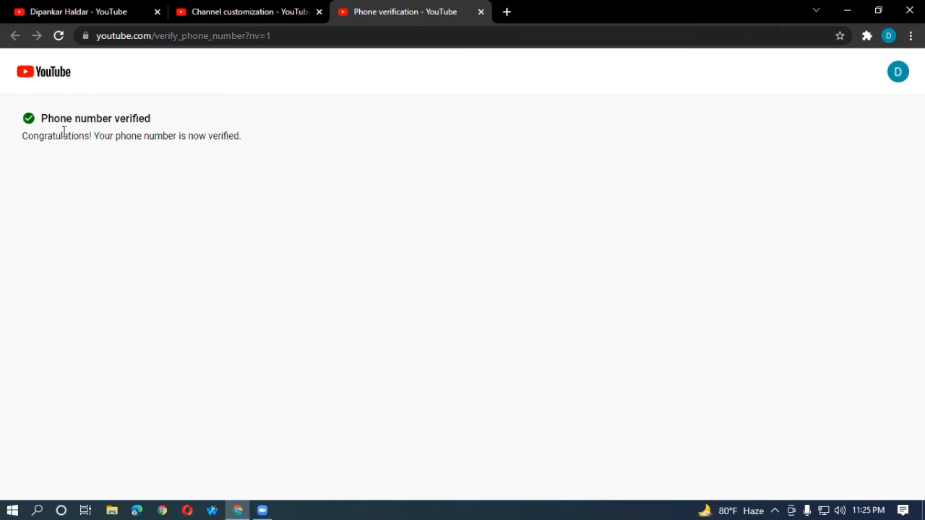
pyautogui.click(245, 13)
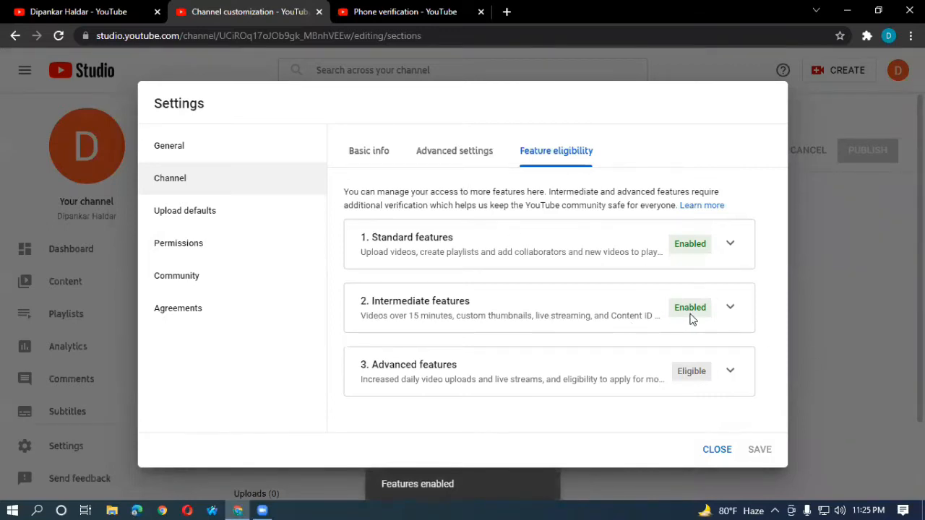
# - Close the settings window, reload the customization page, and close the phone verification tab
pyautogui.click(717, 453)
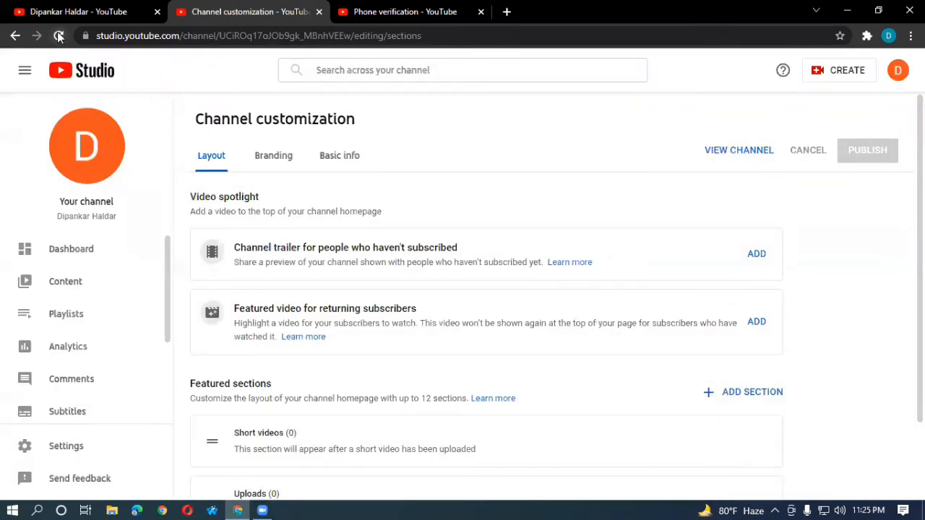
pyautogui.click(58, 36)
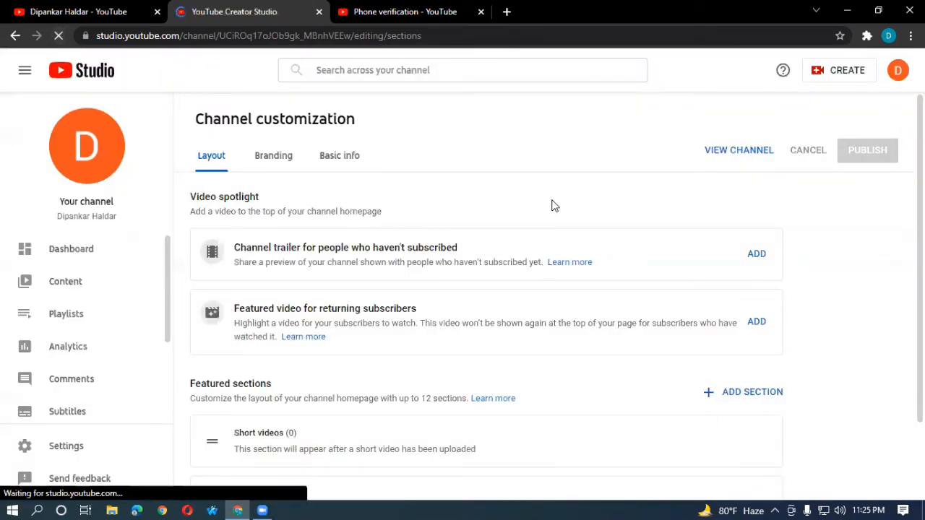
pyautogui.click(481, 13)
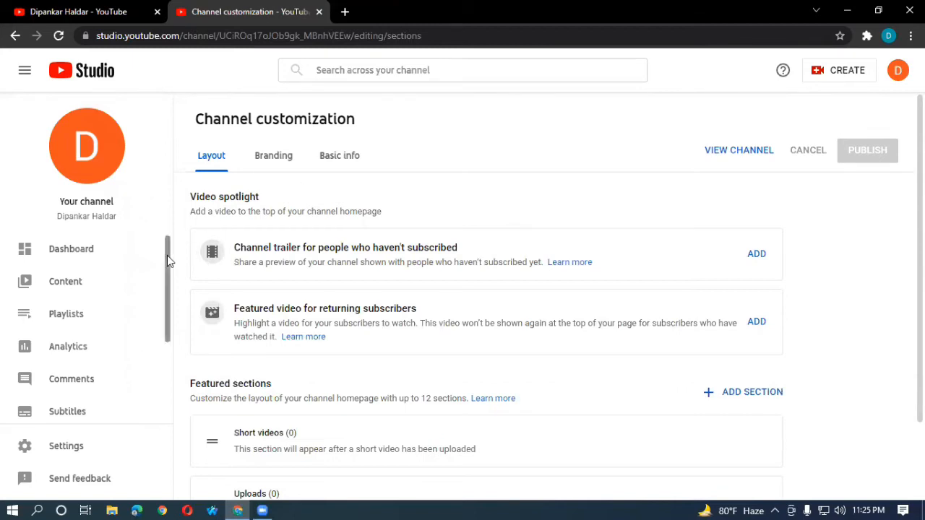
# - On the Branding tab, upload Desktop > Logo > S-logo-icon-only as the profile picture
pyautogui.click(271, 159)
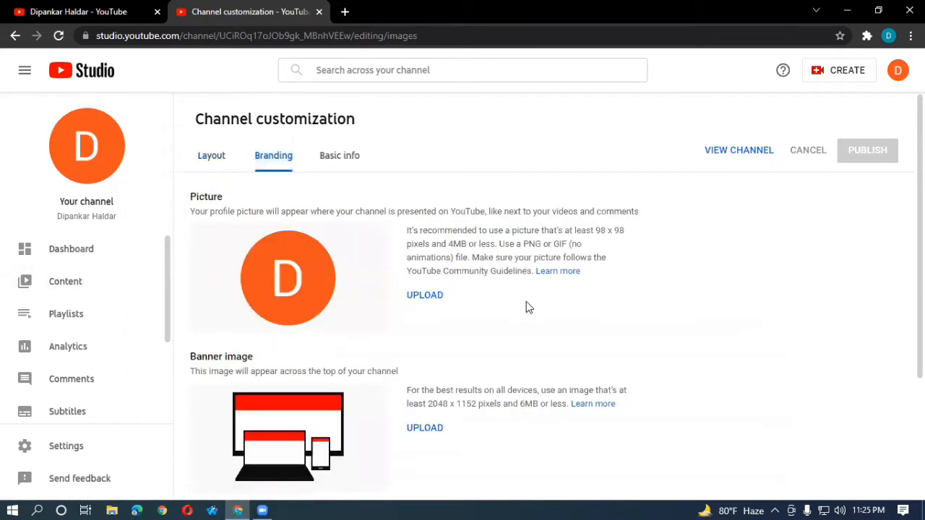
pyautogui.scroll(-1, 376, 273)
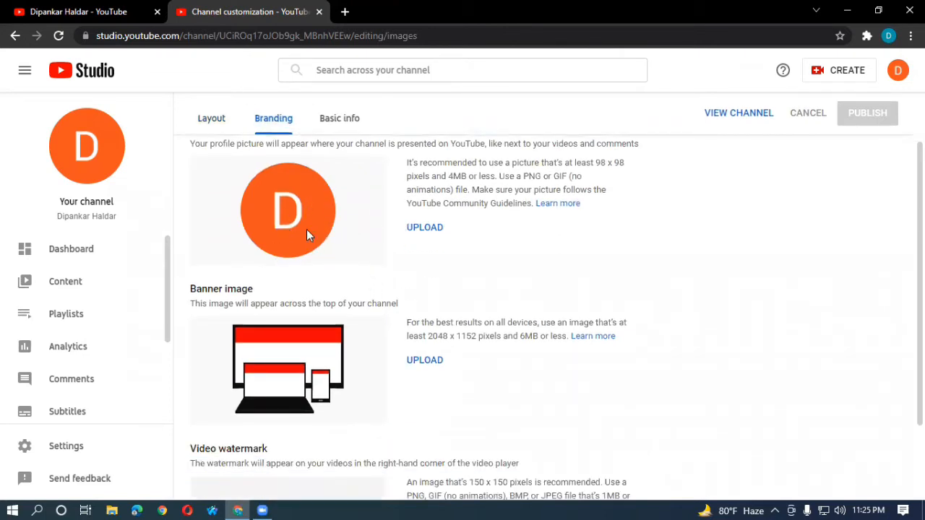
pyautogui.click(426, 228)
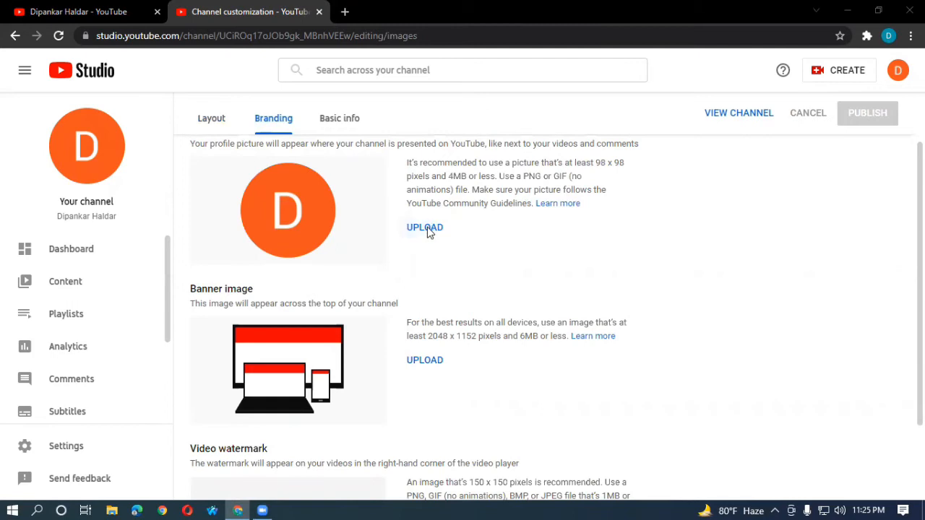
pyautogui.click(56, 108)
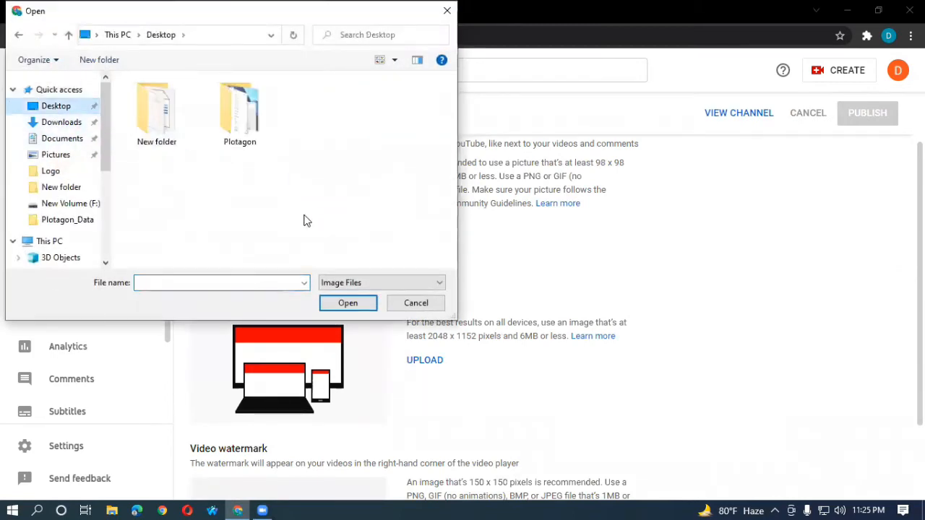
pyautogui.click(54, 172)
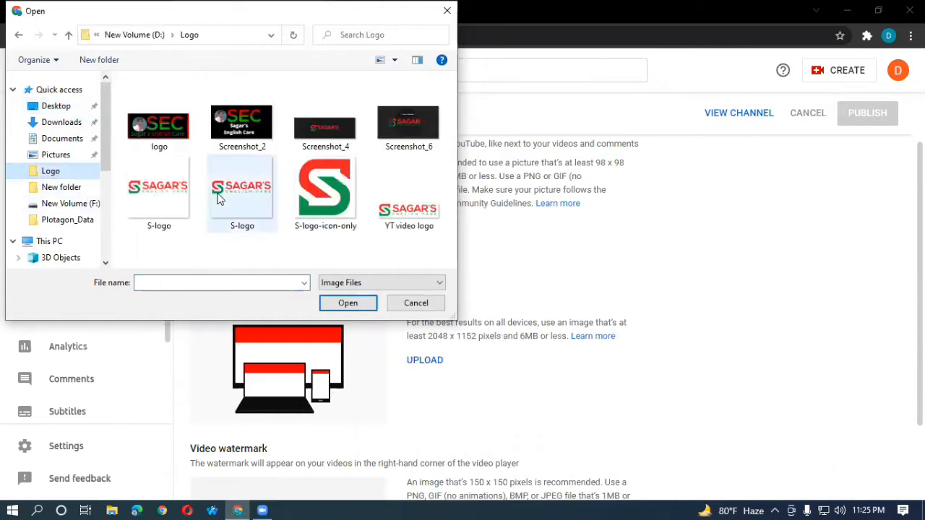
pyautogui.click(312, 214)
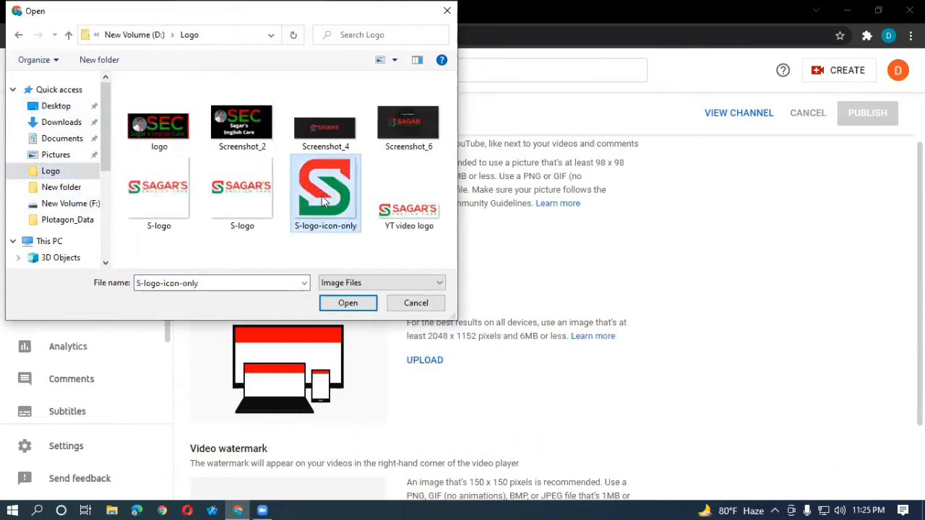
pyautogui.click(339, 303)
pyautogui.click(752, 449)
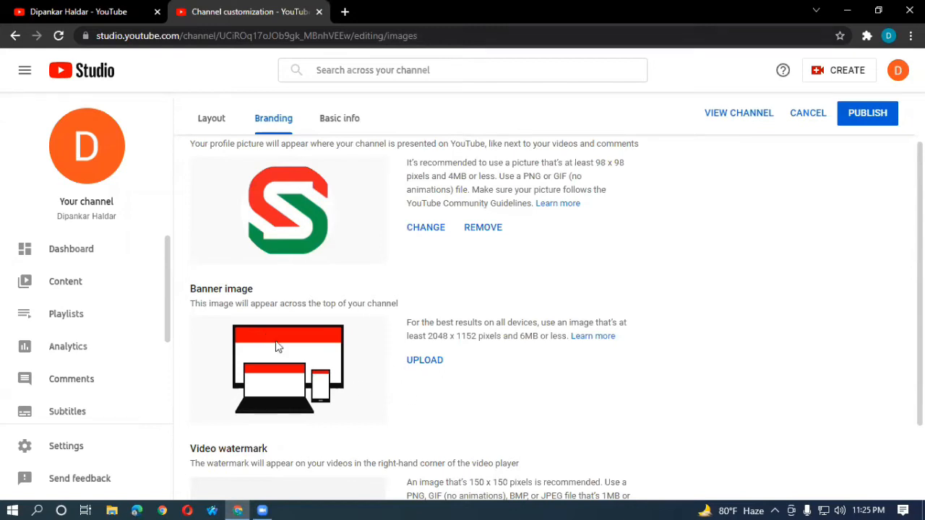
pyautogui.scroll(2, 314, 357)
pyautogui.scroll(-2, 368, 383)
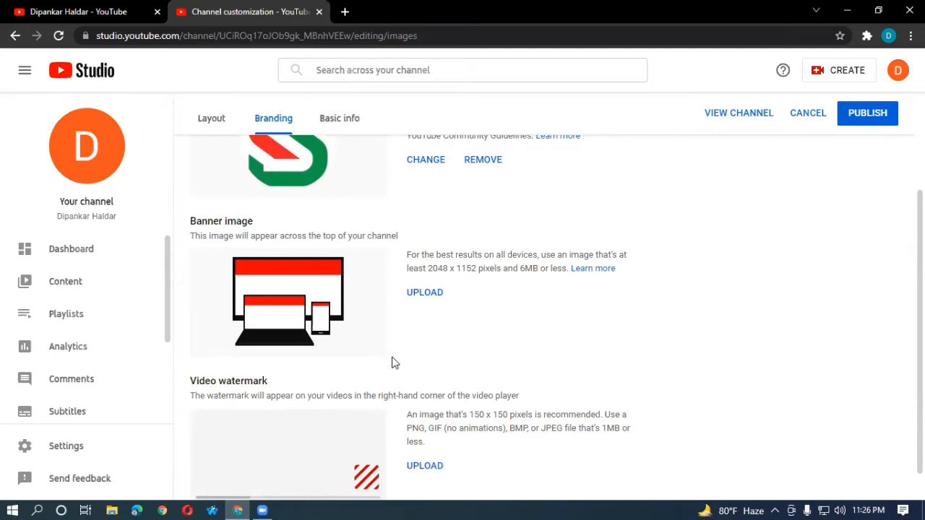
pyautogui.click(424, 292)
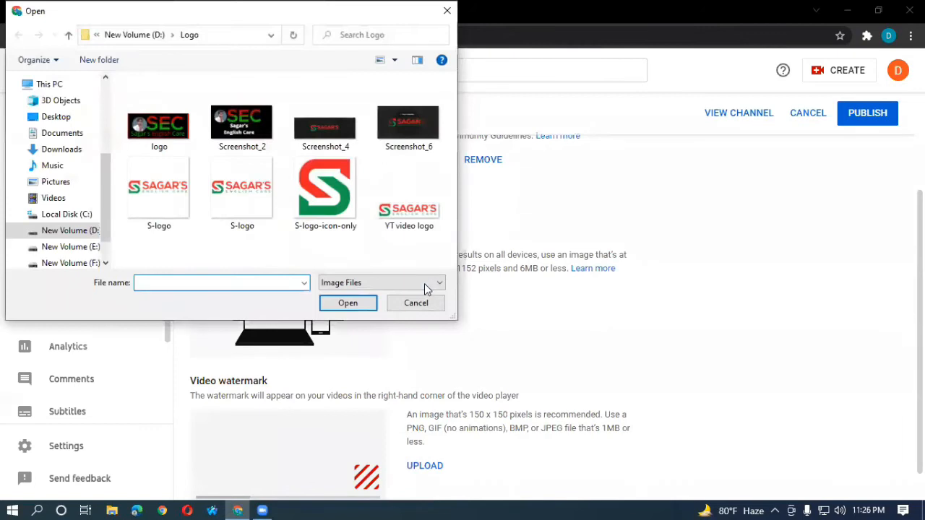
pyautogui.click(326, 147)
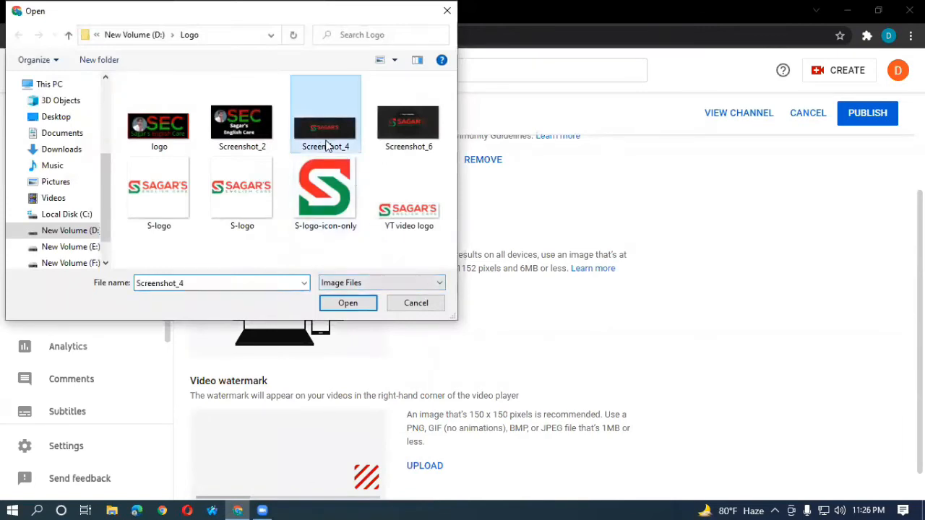
pyautogui.click(344, 302)
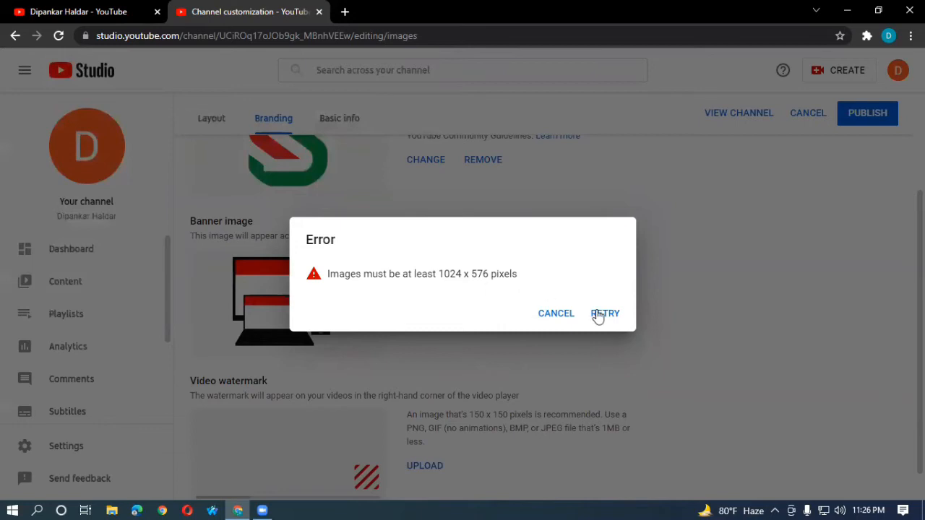
pyautogui.click(560, 315)
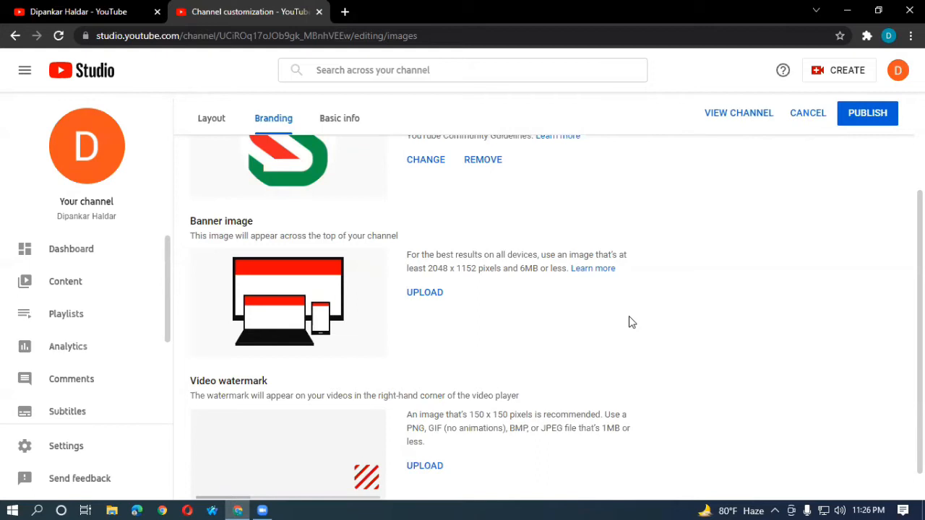
# - Open canva.com in a new browser tab
pyautogui.click(346, 12)
pyautogui.write('ca')
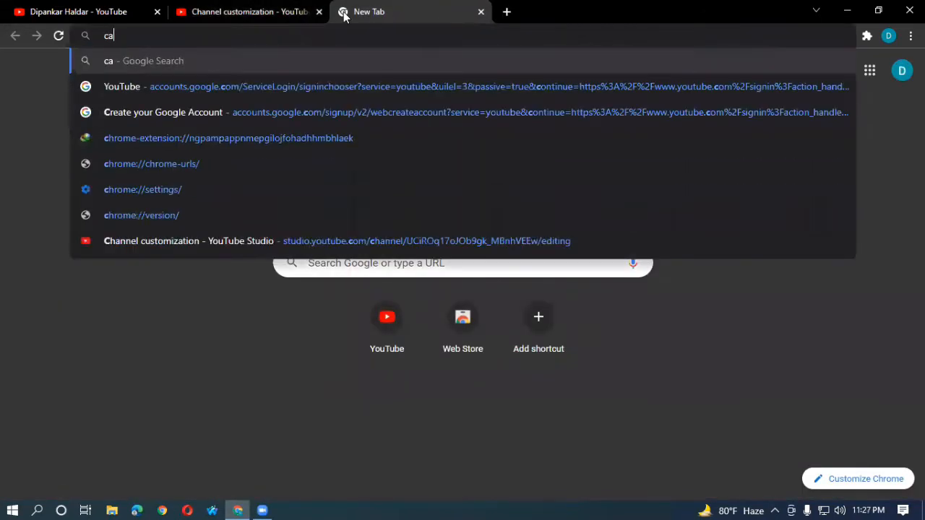
pyautogui.write('nva.com')
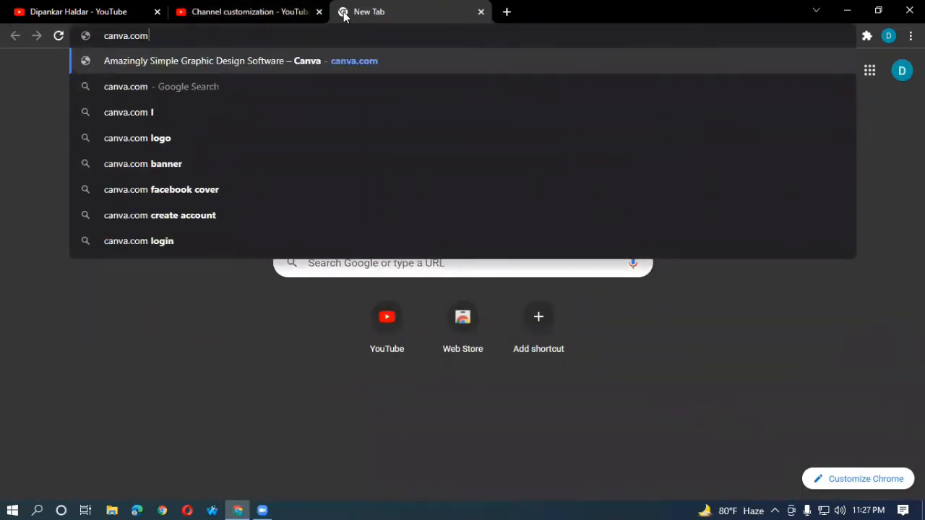
pyautogui.press('Return')
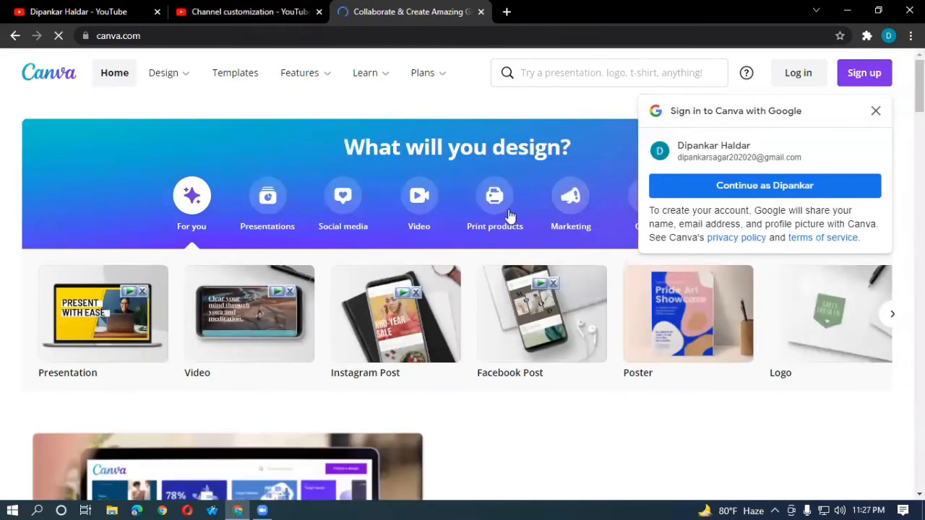
# - Sign in to Canva with Google for personal use, skip the Pro trial, and start a 500 × 500 px Logo design
pyautogui.click(759, 190)
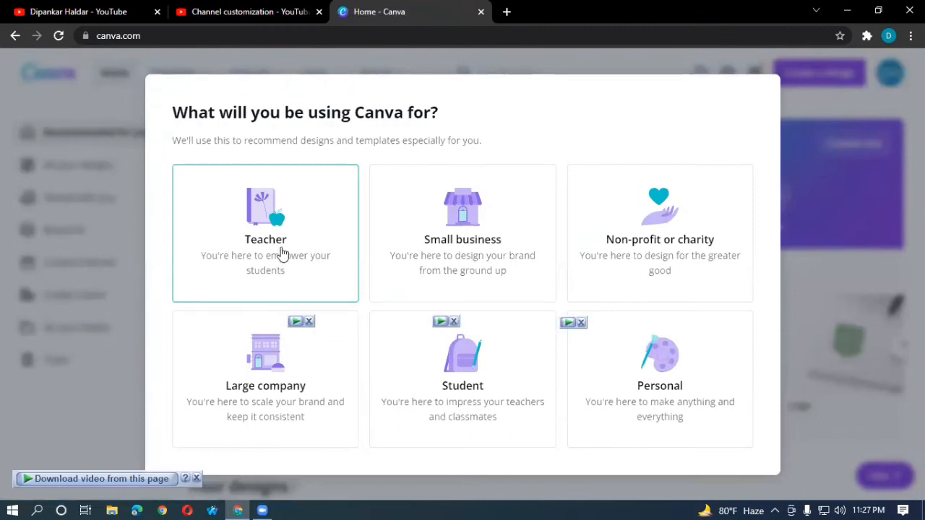
pyautogui.click(643, 383)
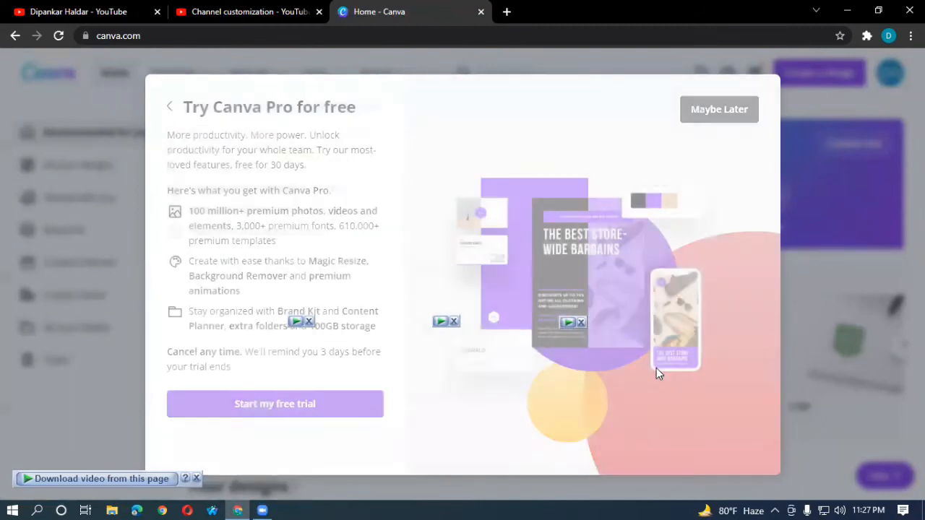
pyautogui.click(720, 109)
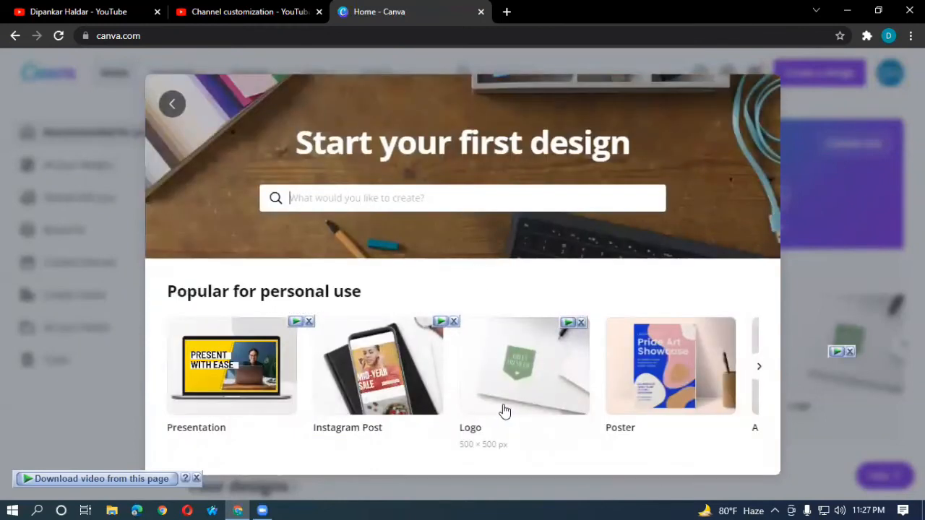
pyautogui.click(526, 391)
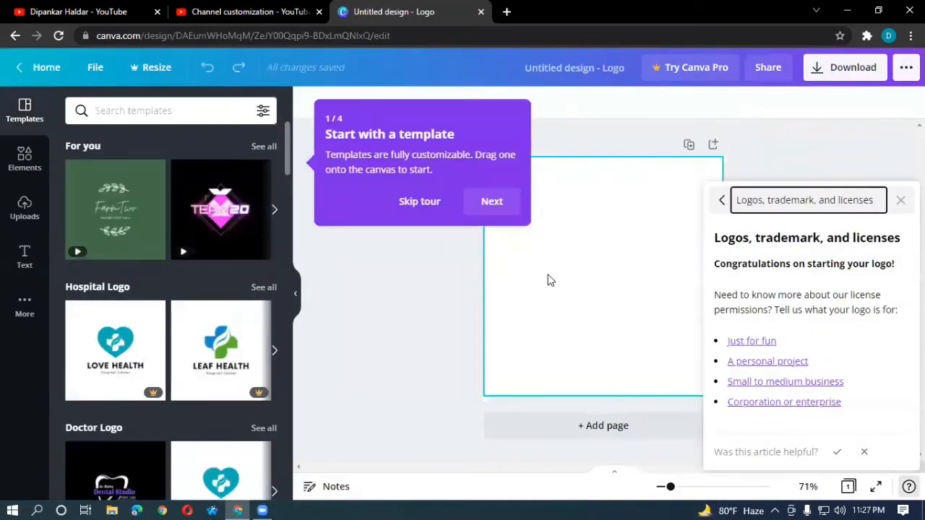
# - Step through Canva's editor welcome tour to its end
pyautogui.click(485, 198)
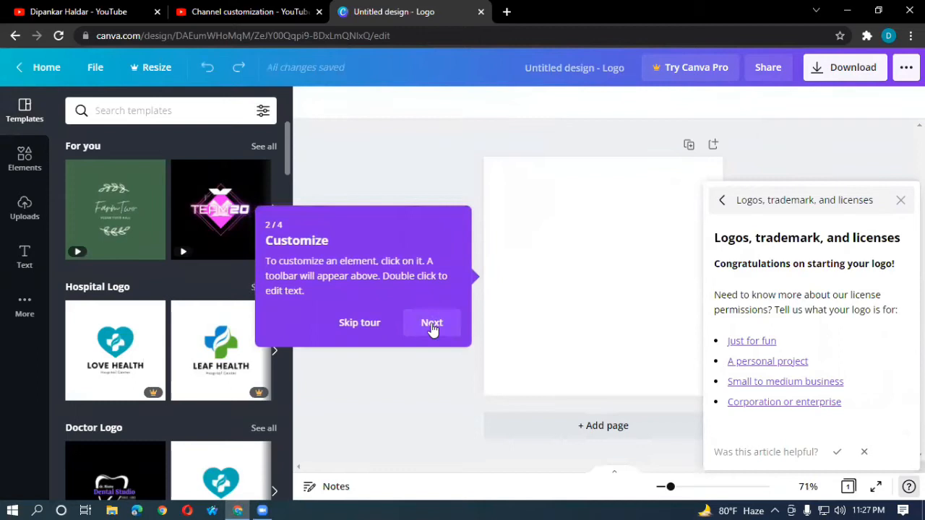
pyautogui.click(432, 324)
pyautogui.click(239, 302)
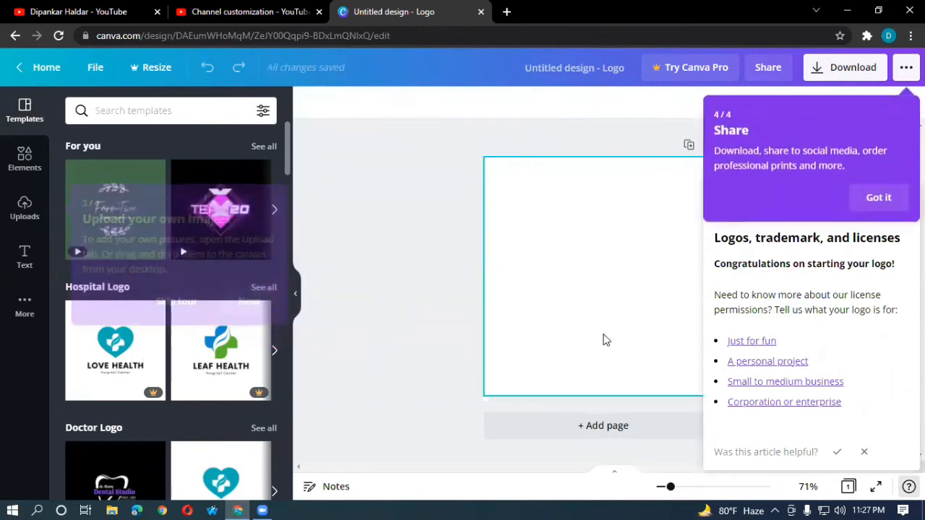
pyautogui.click(875, 201)
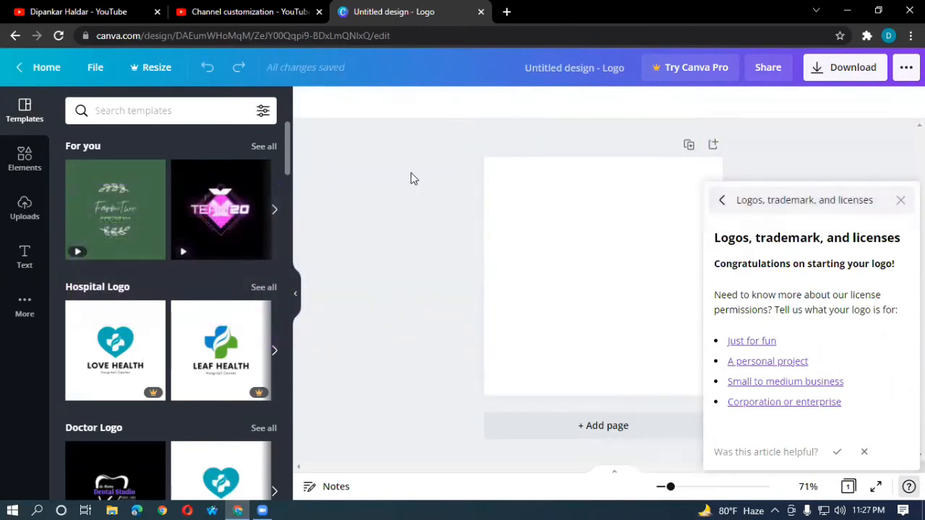
# - Close the help panel and create a new YouTube Channel Art design via File > Create new design, searching "youtube c"
pyautogui.click(94, 69)
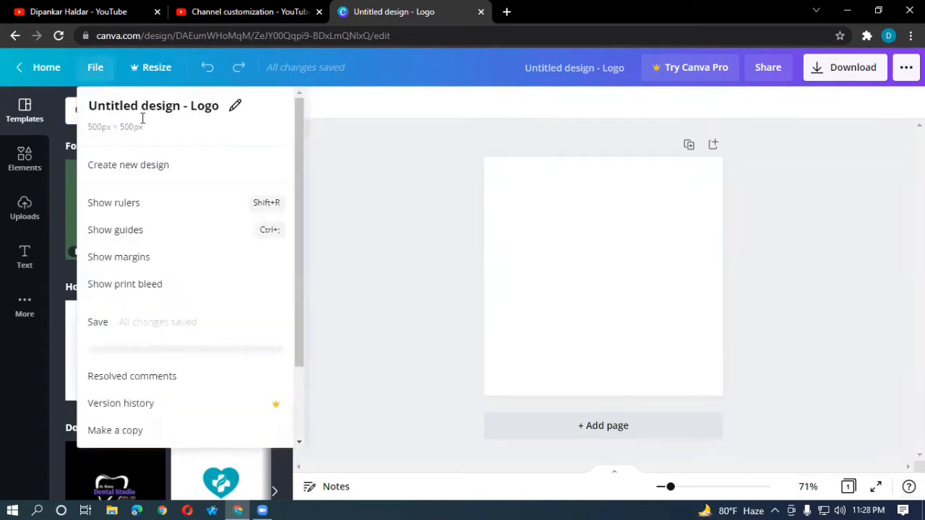
pyautogui.click(131, 174)
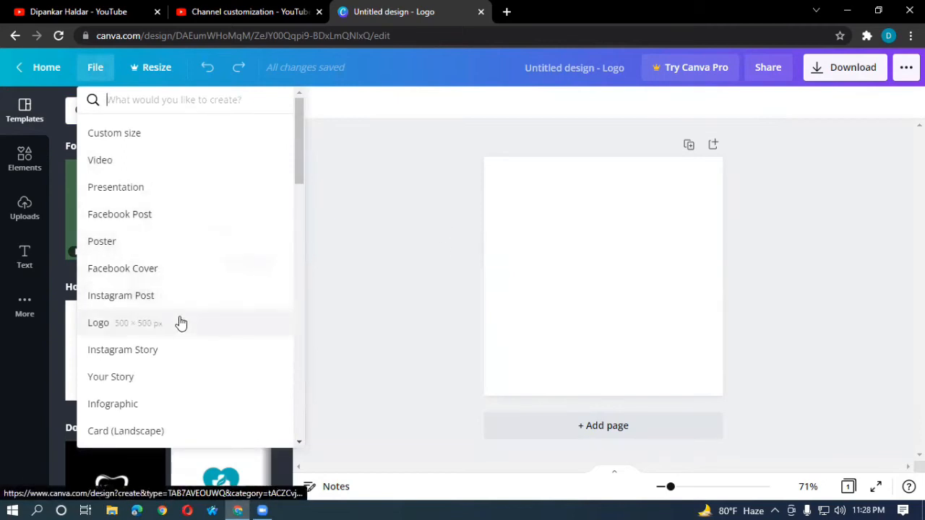
pyautogui.scroll(-1, 174, 333)
pyautogui.scroll(1, 172, 349)
pyautogui.write('you')
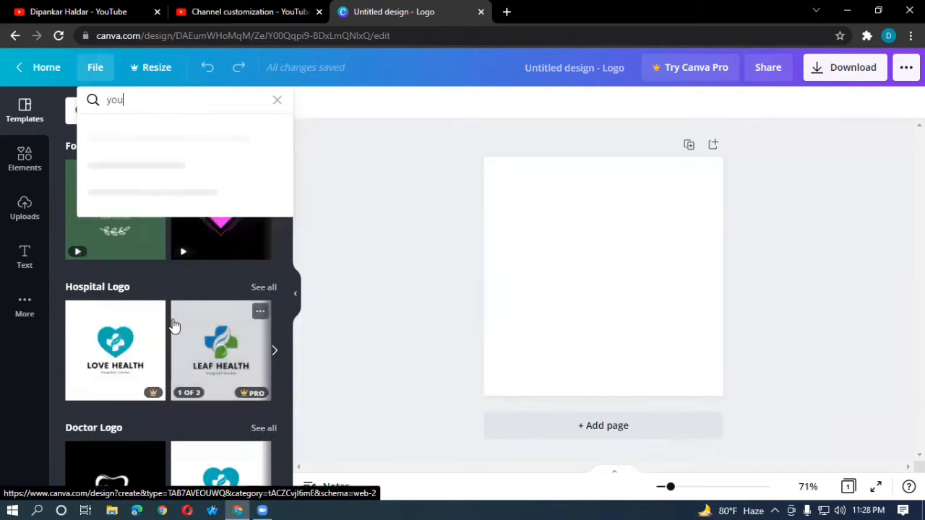
pyautogui.write('tube ca')
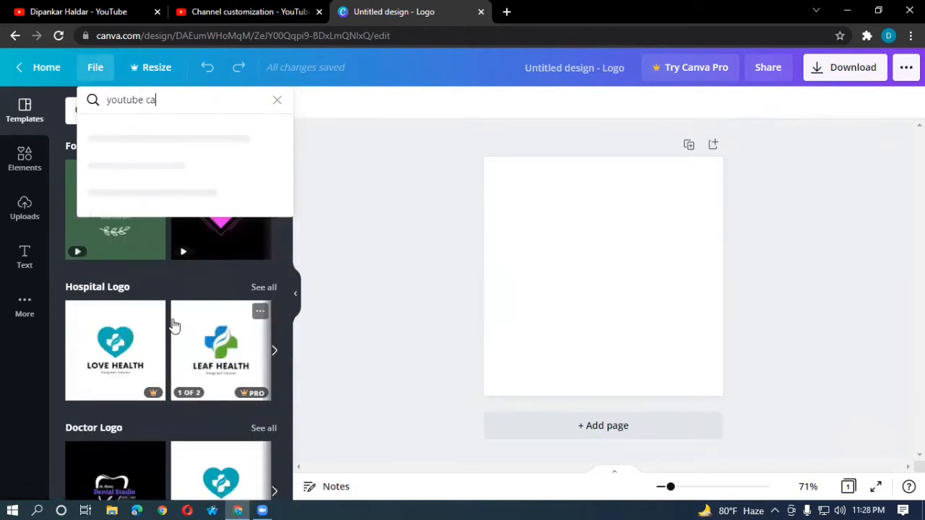
pyautogui.press('BackSpace')
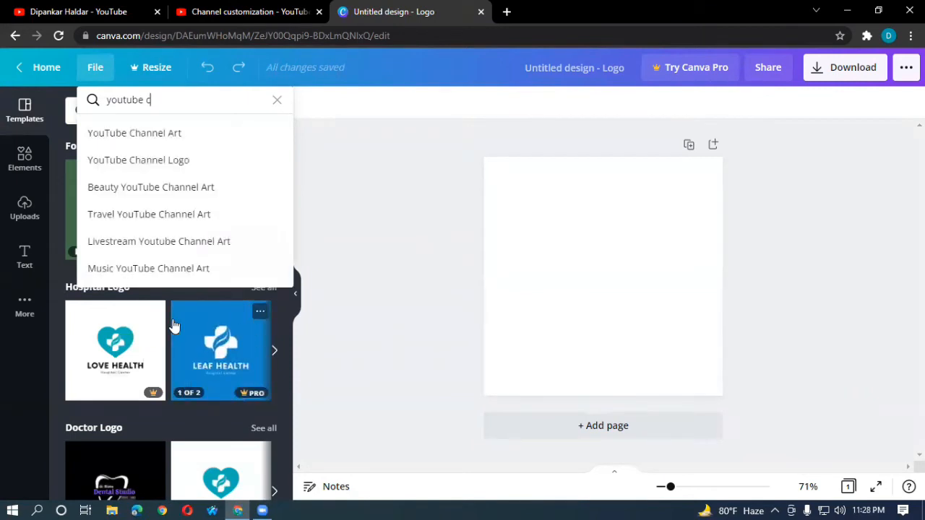
pyautogui.click(146, 137)
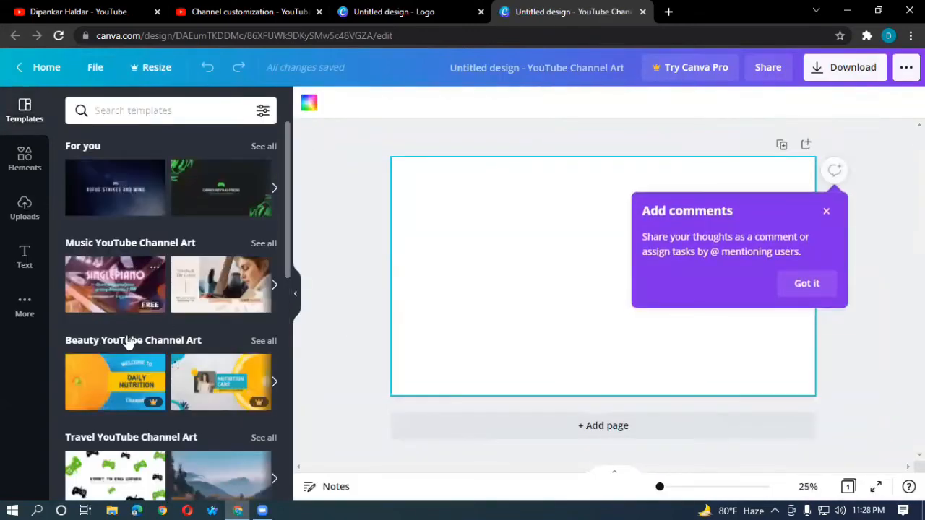
# - Apply the green gaming template to the blank YouTube banner in Canva
pyautogui.scroll(-4, 130, 347)
pyautogui.scroll(2, 181, 341)
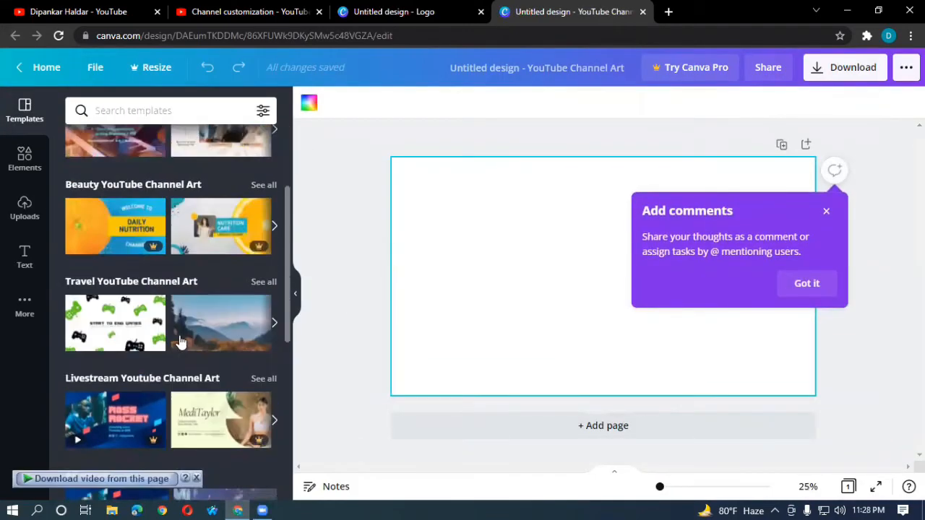
pyautogui.scroll(2, 181, 341)
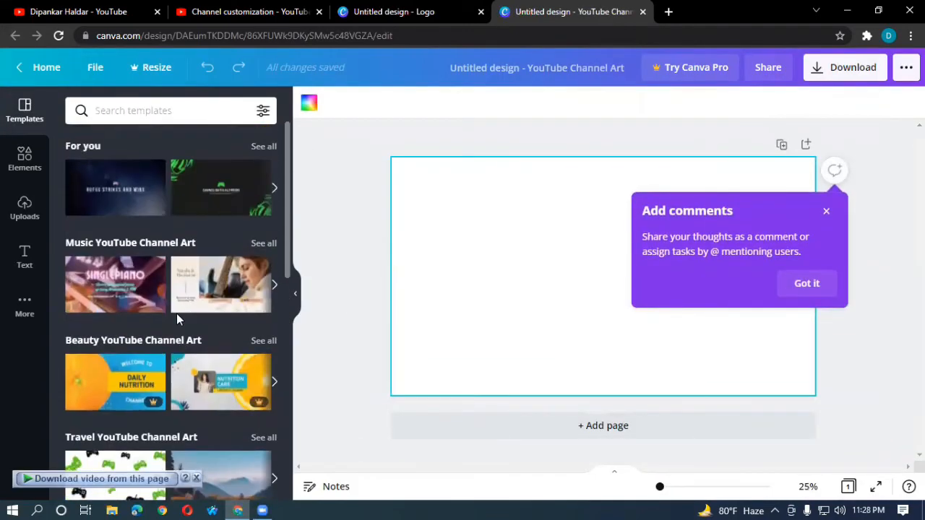
pyautogui.click(197, 187)
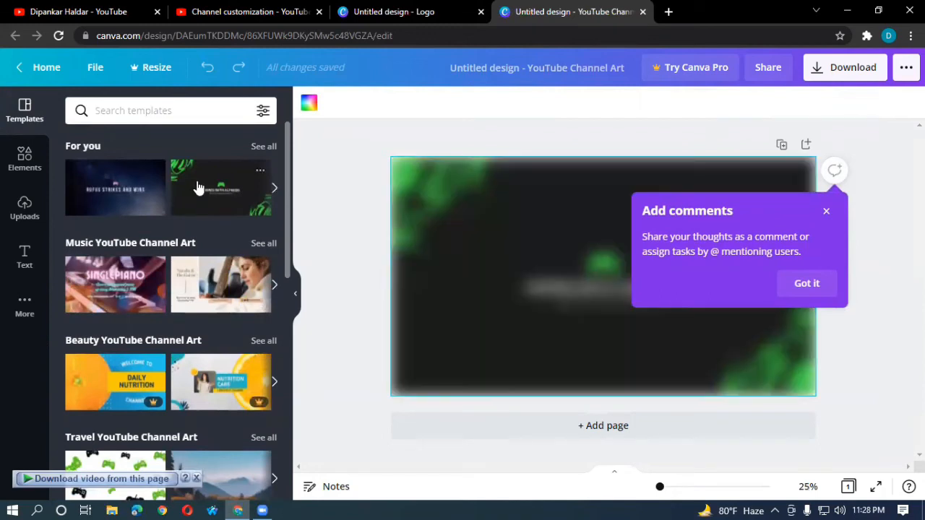
pyautogui.click(798, 285)
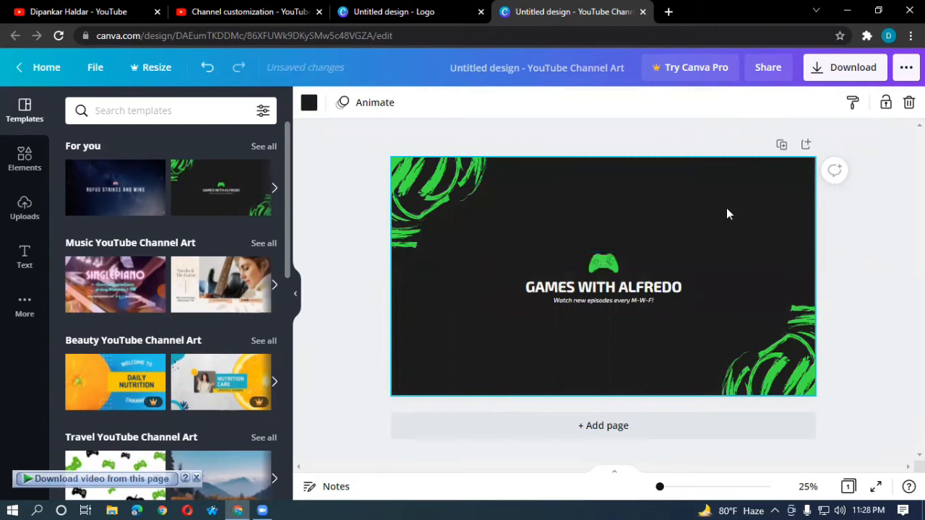
# - Try downloading the gaming design, then switch to the SinglePiano music template when Canva Pro is required
pyautogui.click(847, 66)
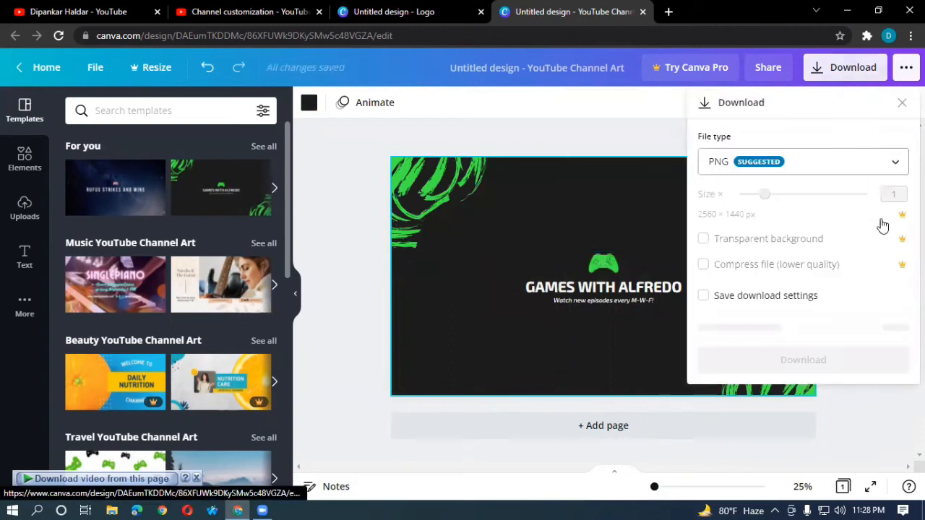
pyautogui.click(789, 375)
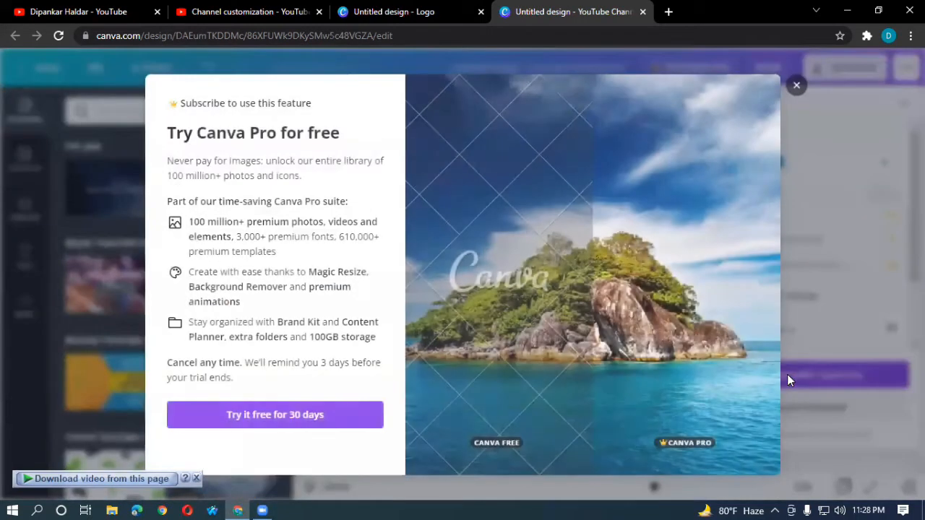
pyautogui.click(795, 85)
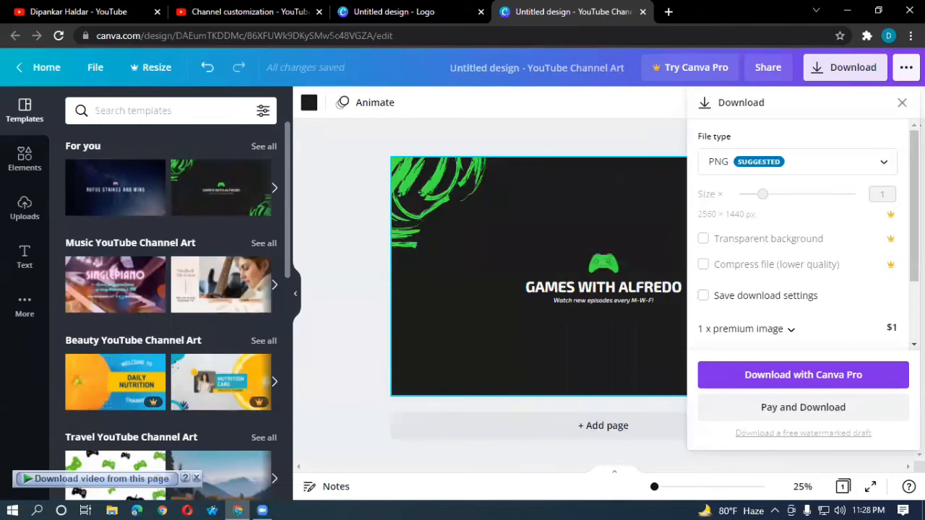
pyautogui.click(902, 103)
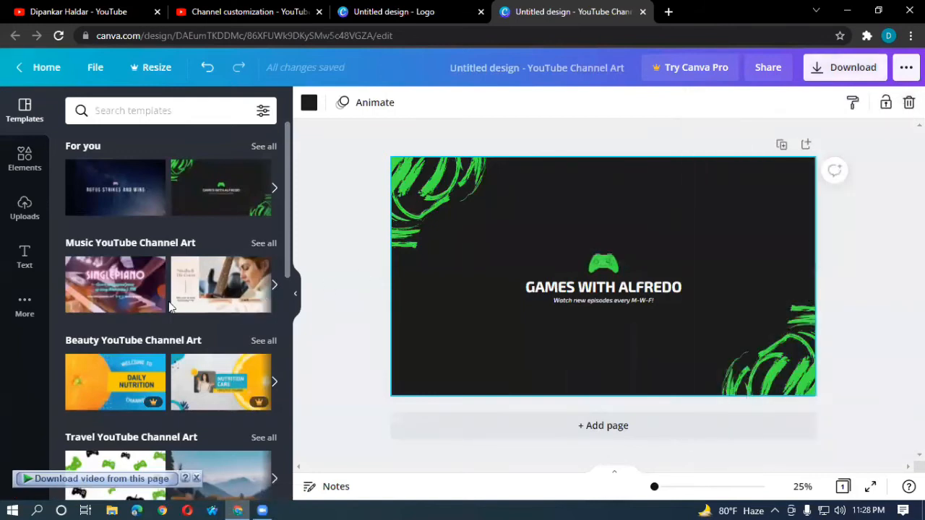
pyautogui.click(132, 303)
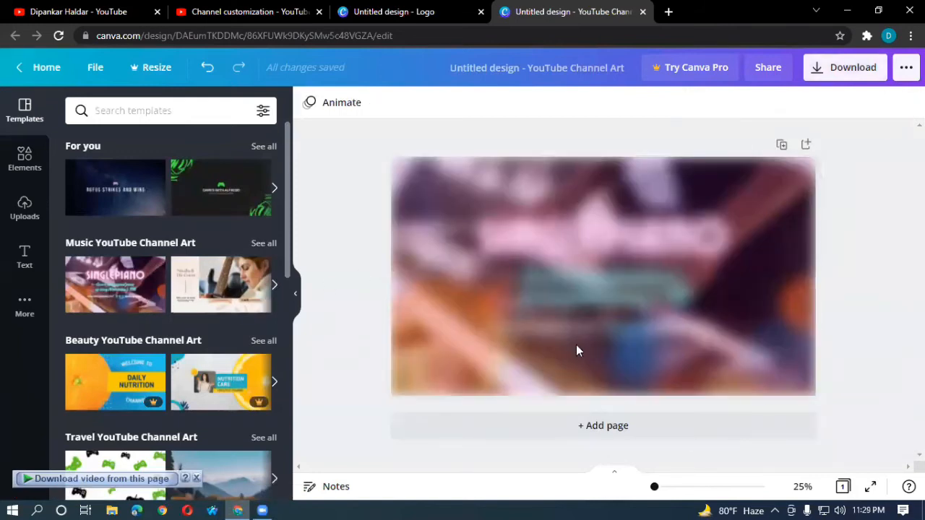
# - Download the SinglePiano banner design as a GIF and return to Channel customization
pyautogui.click(594, 367)
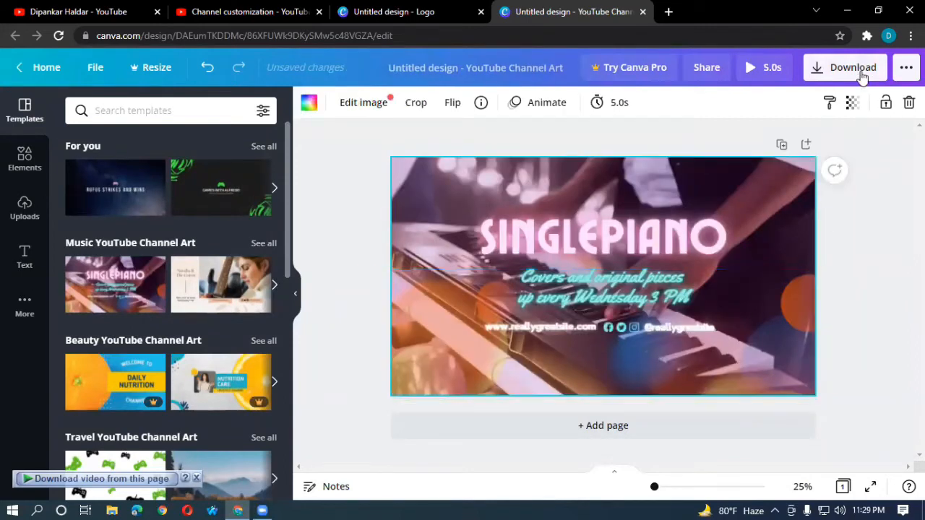
pyautogui.click(862, 72)
pyautogui.click(810, 233)
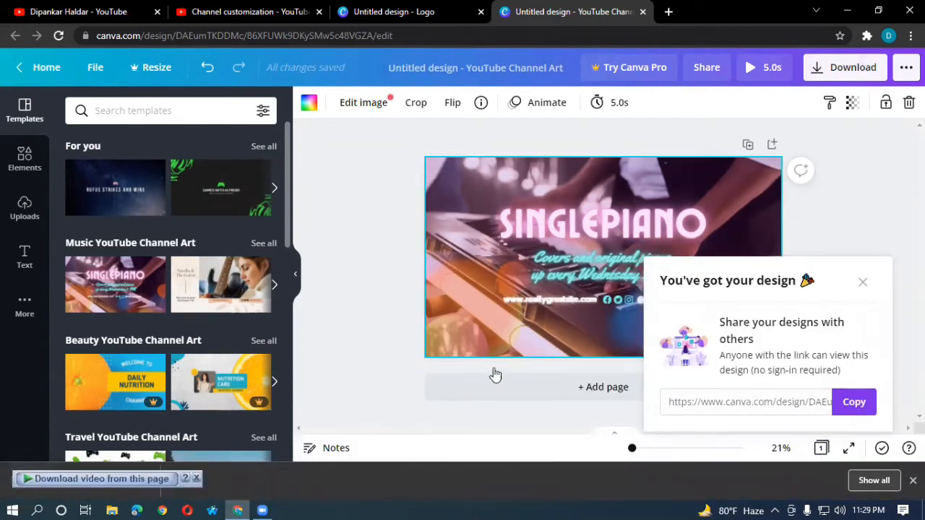
pyautogui.click(266, 12)
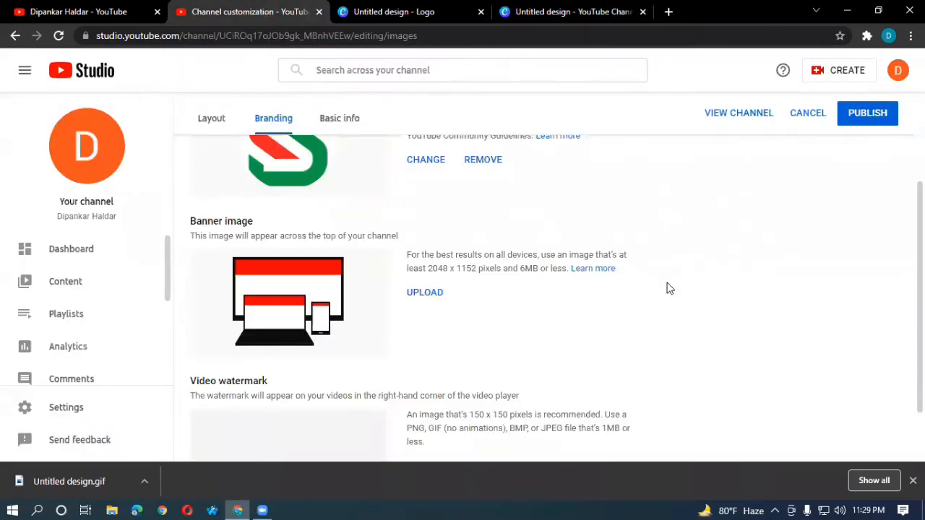
# - Upload 'Untitled design' from Downloads as the banner image and accept its crop
pyautogui.scroll(3, 668, 289)
pyautogui.scroll(-2, 668, 288)
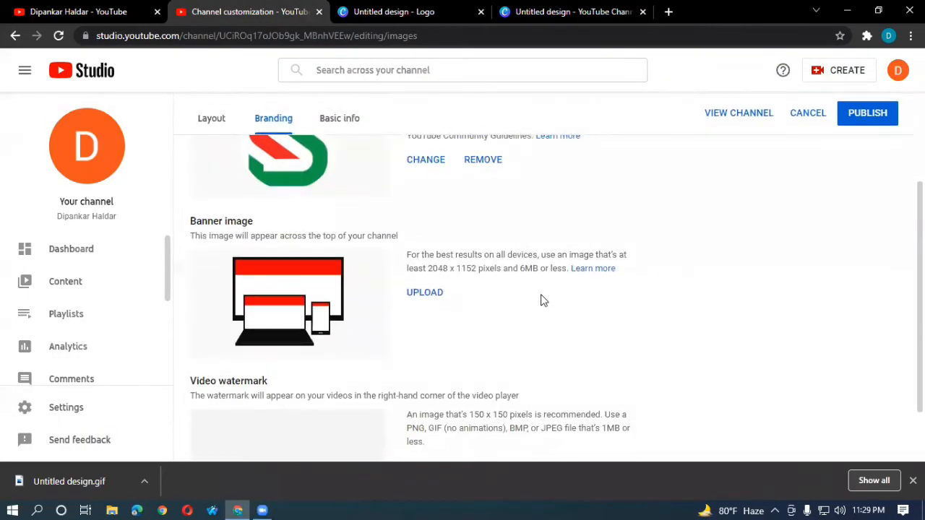
pyautogui.click(421, 292)
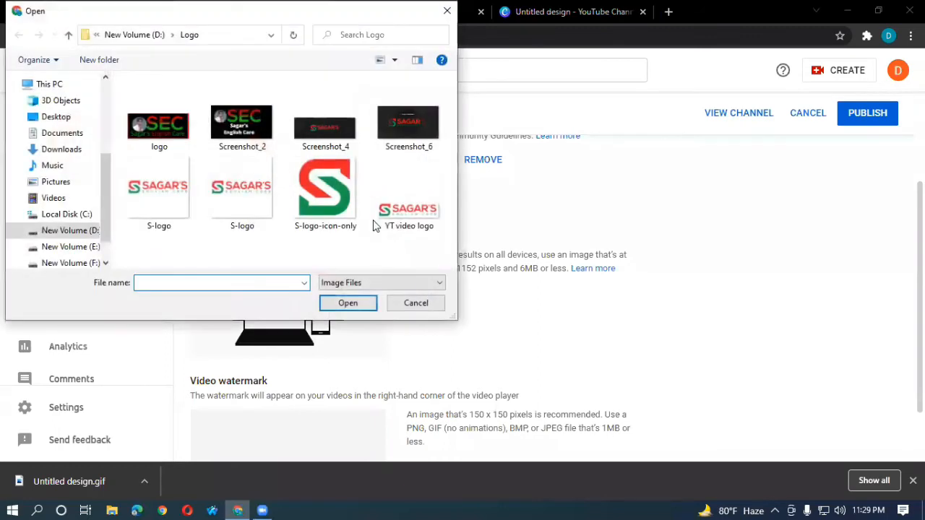
pyautogui.click(63, 150)
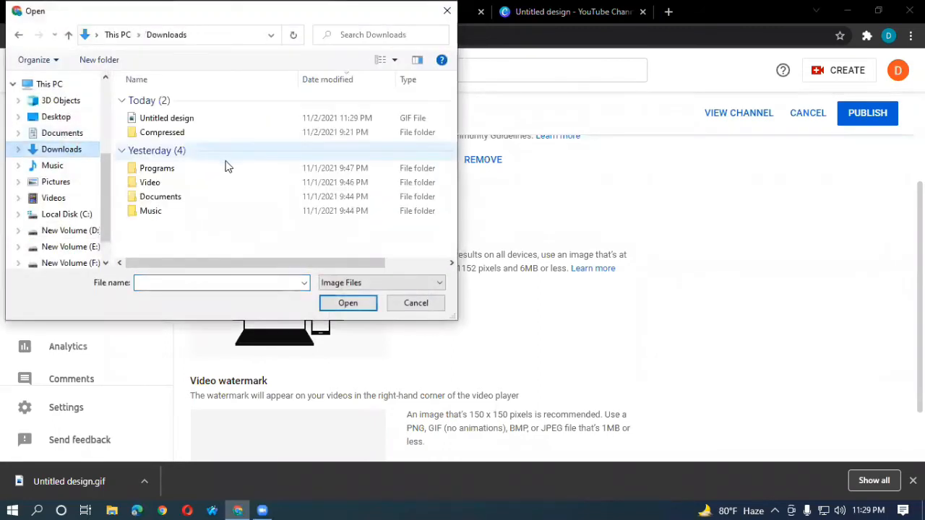
pyautogui.doubleClick(176, 118)
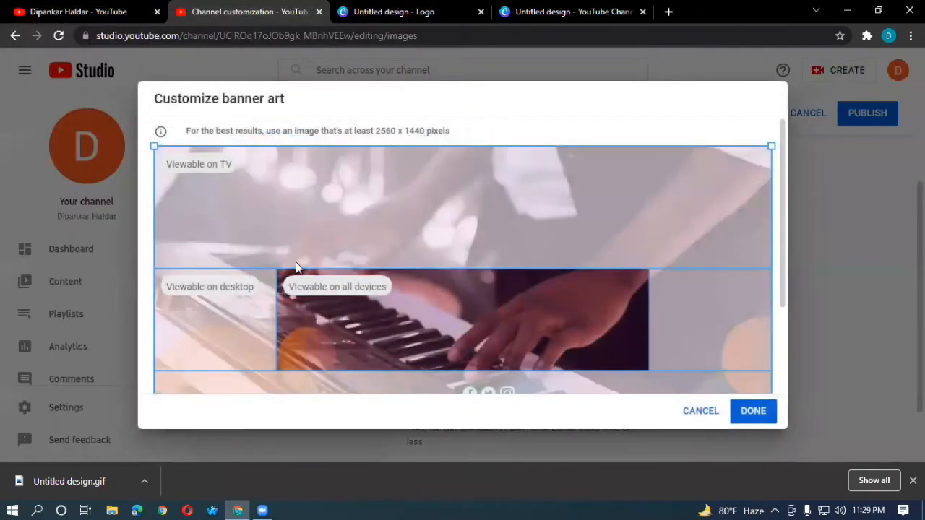
pyautogui.scroll(-3, 671, 326)
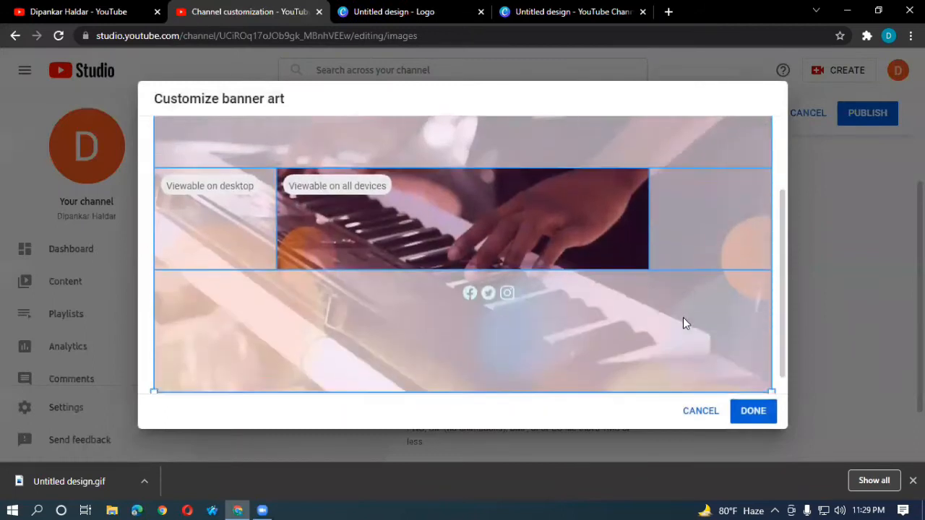
pyautogui.scroll(1, 686, 327)
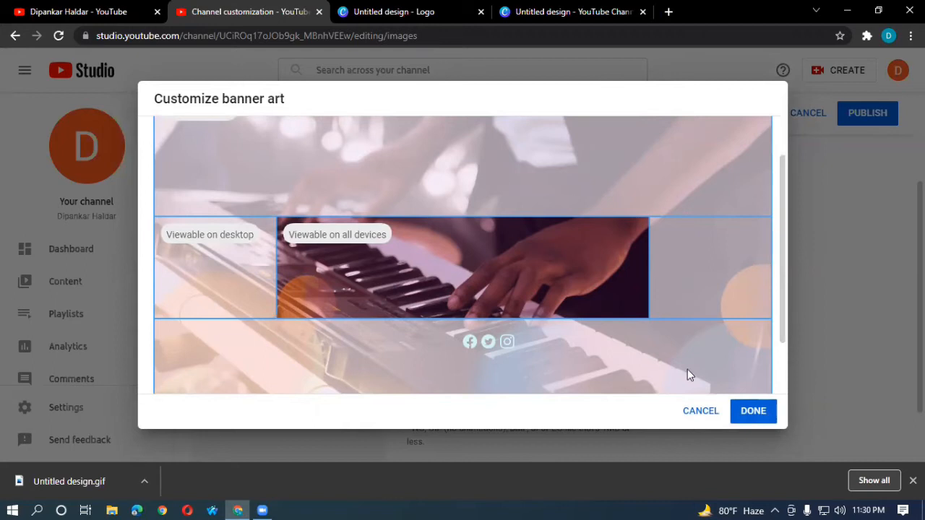
pyautogui.click(752, 412)
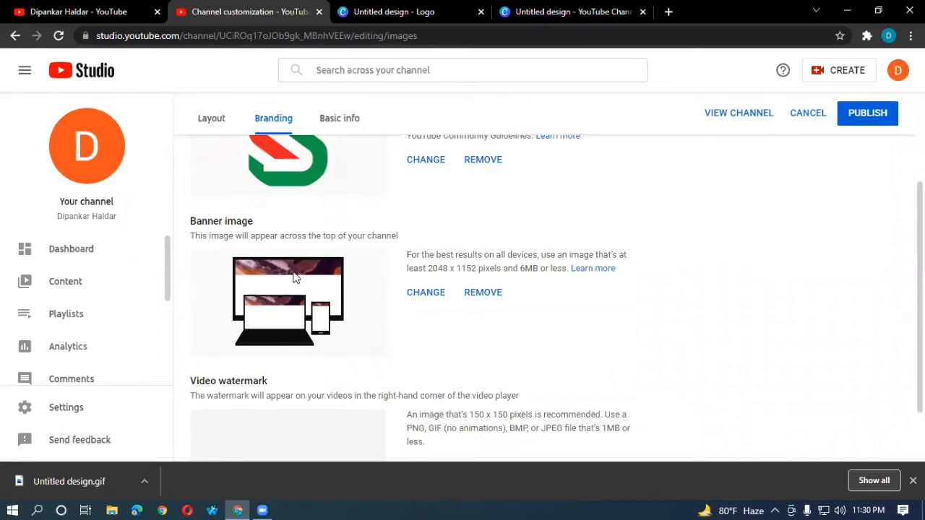
# - Review the 98 x 98 picture guidance on the Branding tab and publish the logo and banner
pyautogui.scroll(-1, 455, 311)
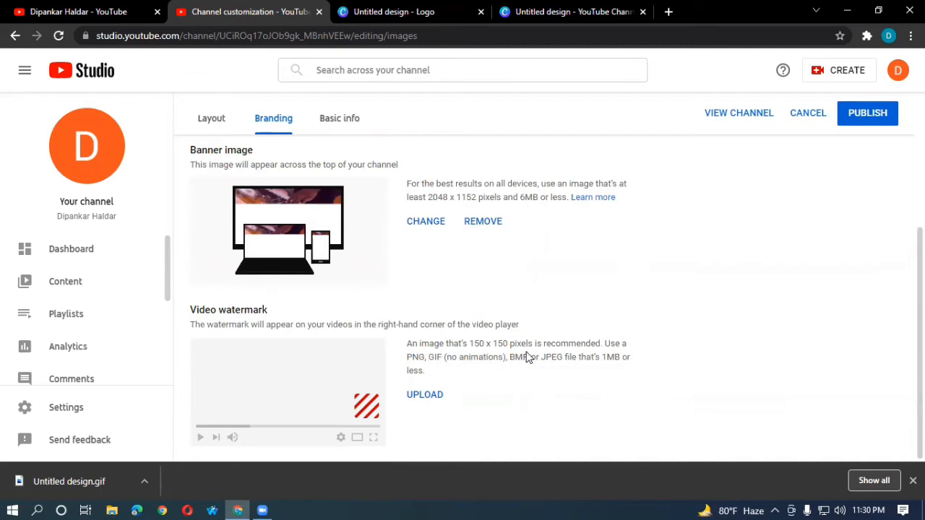
pyautogui.scroll(3, 501, 345)
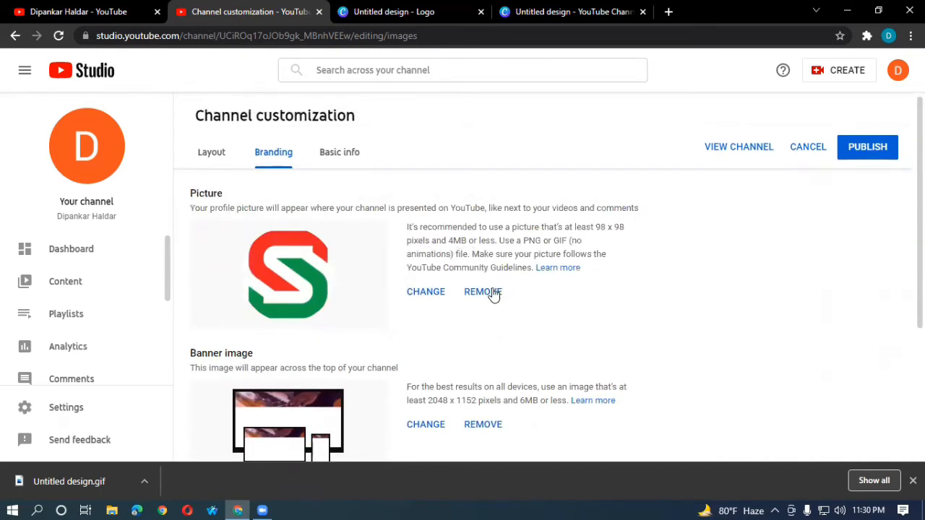
pyautogui.scroll(-1, 371, 241)
pyautogui.scroll(1, 370, 241)
pyautogui.scroll(-3, 407, 315)
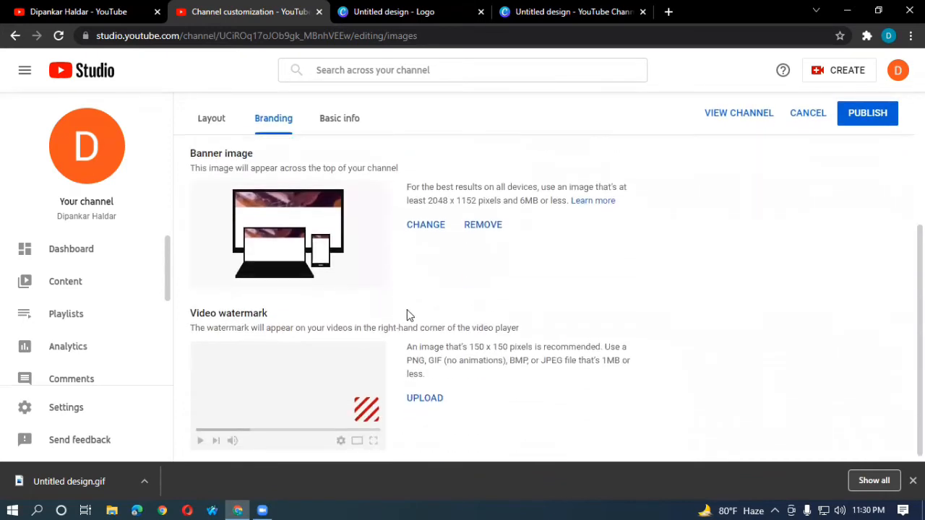
pyautogui.moveTo(429, 200); pyautogui.dragTo(481, 209)
pyautogui.scroll(3, 498, 232)
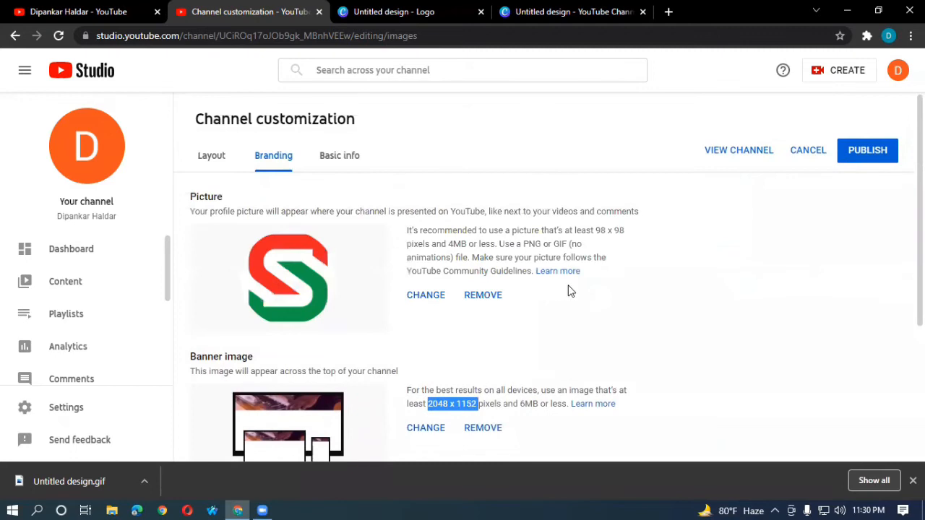
pyautogui.moveTo(595, 230); pyautogui.dragTo(627, 233)
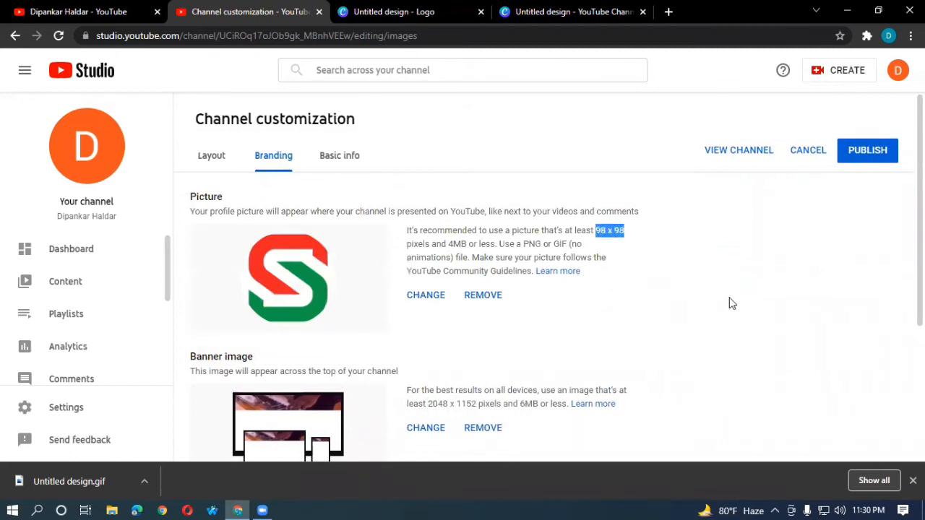
pyautogui.scroll(-3, 730, 304)
pyautogui.click(869, 115)
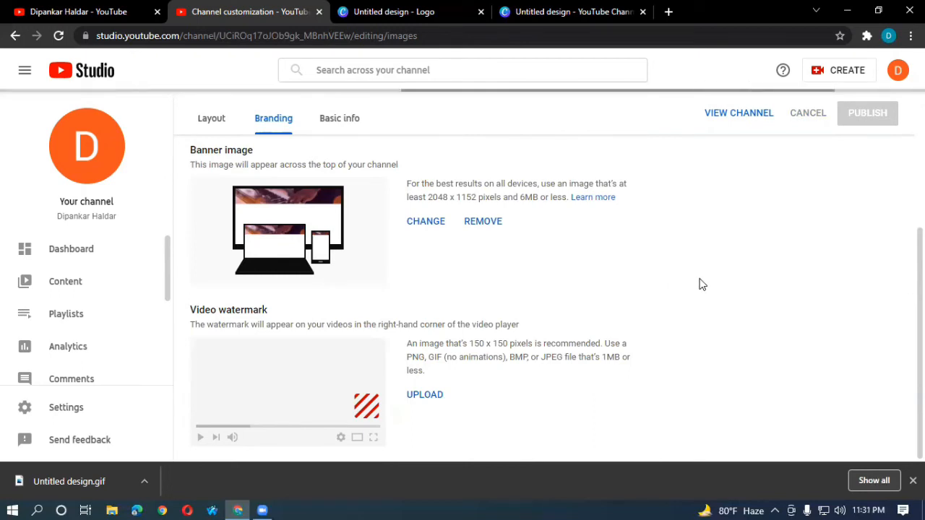
# - Go to the channel's Basic info tab
pyautogui.scroll(-1, 694, 278)
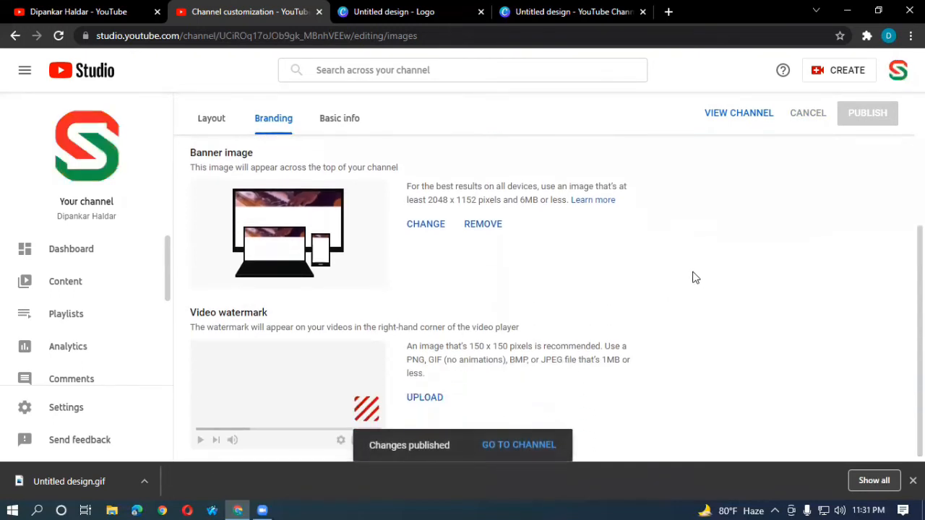
pyautogui.scroll(3, 694, 278)
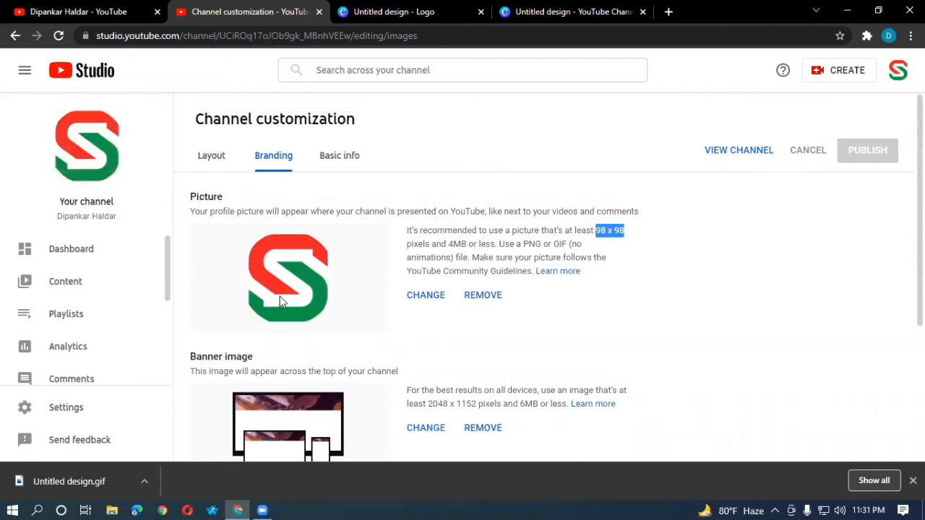
pyautogui.scroll(-2, 274, 300)
pyautogui.scroll(-1, 328, 271)
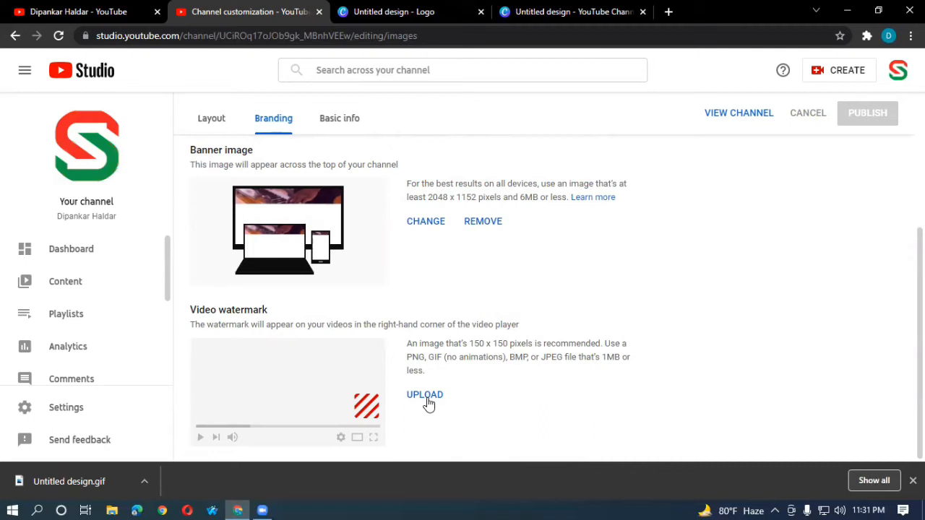
pyautogui.scroll(3, 682, 306)
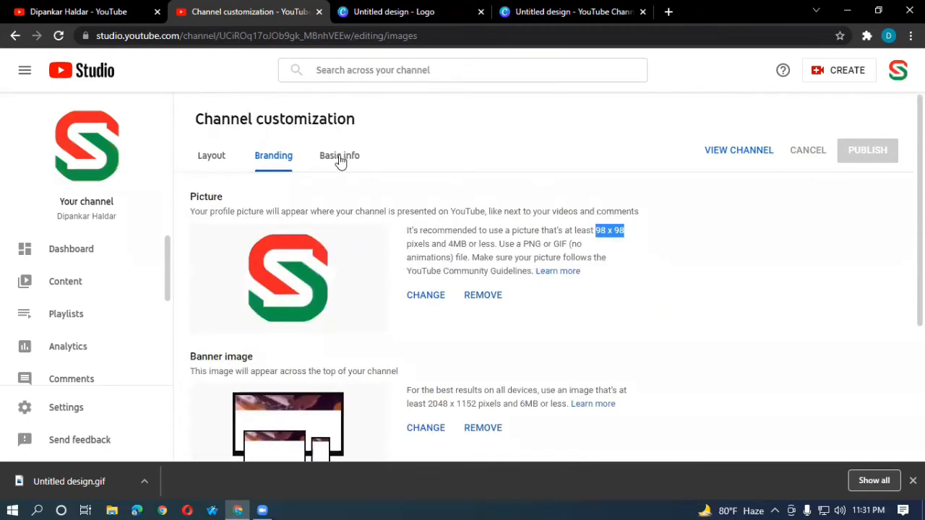
pyautogui.click(340, 157)
# - Write the description introducing the owner by name as 'a professional youtuber.', fixing typos
pyautogui.click(329, 282)
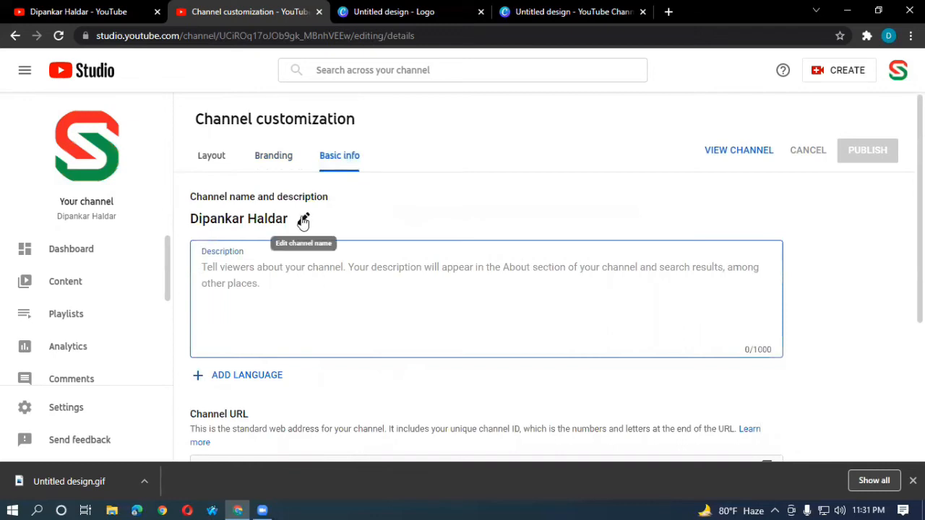
pyautogui.click(324, 289)
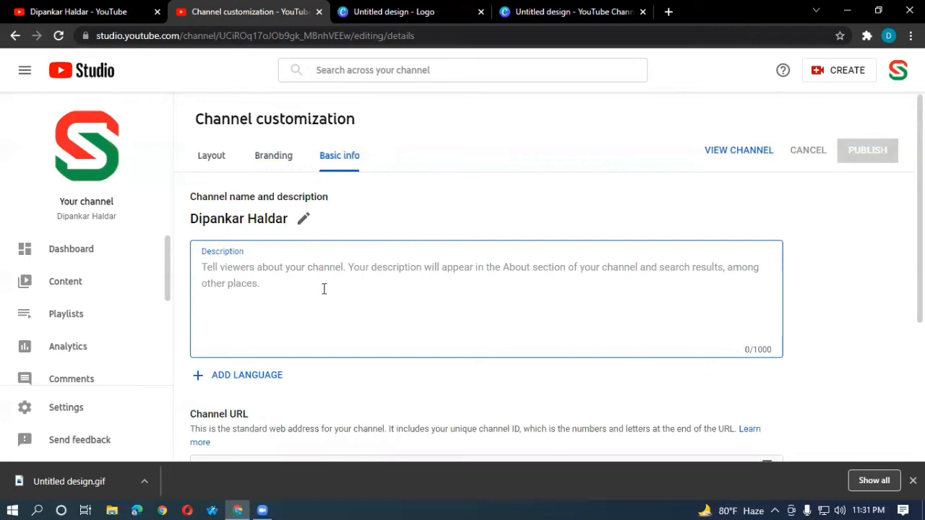
pyautogui.write('I am ')
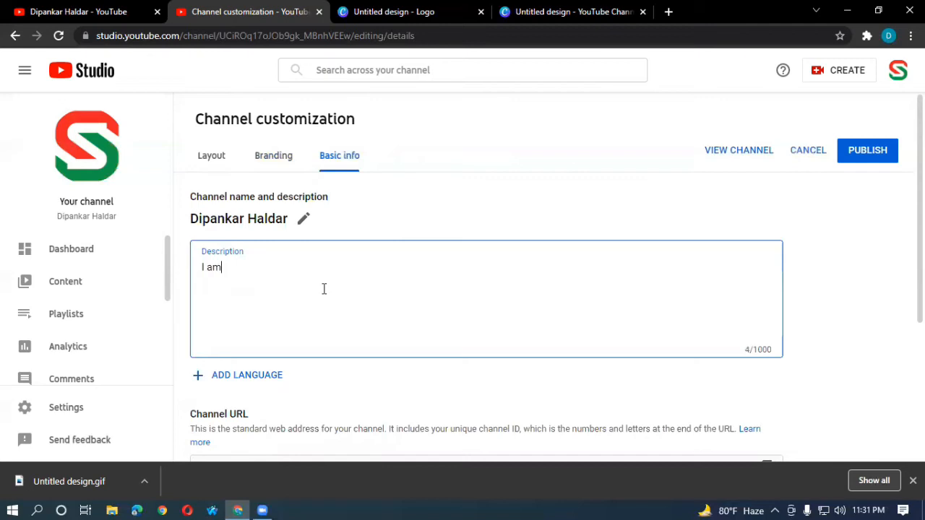
pyautogui.write('sagar')
pyautogui.press('BackSpace')
pyautogui.write('r haldar ')
pyautogui.write('who')
pyautogui.press('BackSpace')
pyautogui.write('ho is')
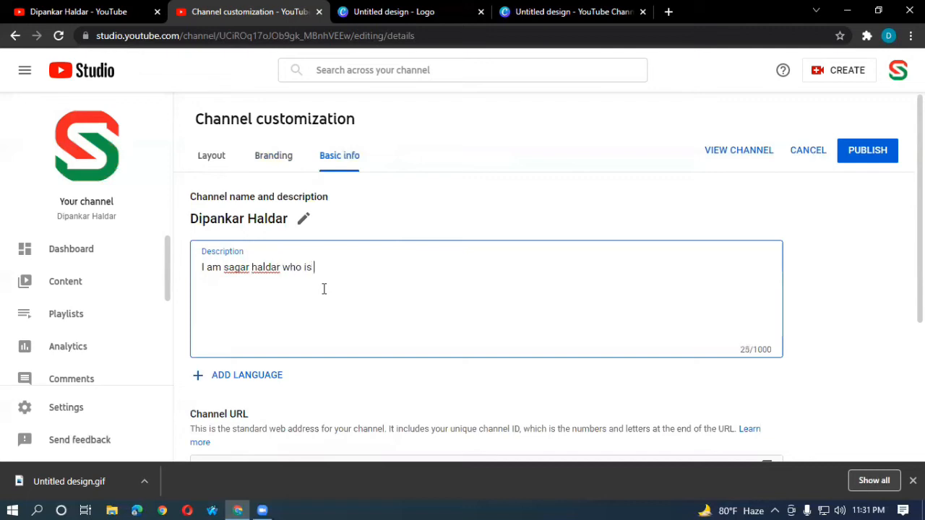
pyautogui.write(' a professional youtub')
pyautogui.press('BackSpace')
pyautogui.write('ub')
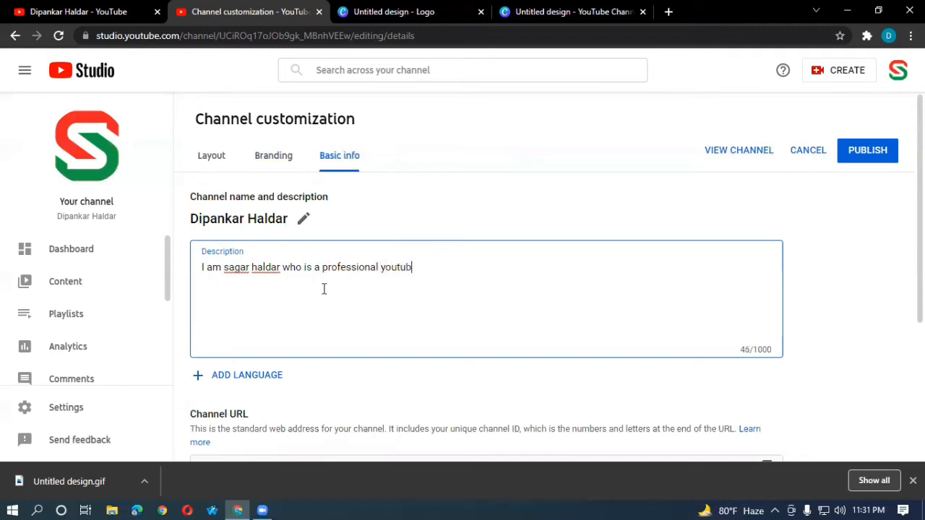
pyautogui.write('er.')
pyautogui.scroll(-1, 460, 296)
pyautogui.scroll(1, 461, 296)
pyautogui.scroll(-1, 460, 296)
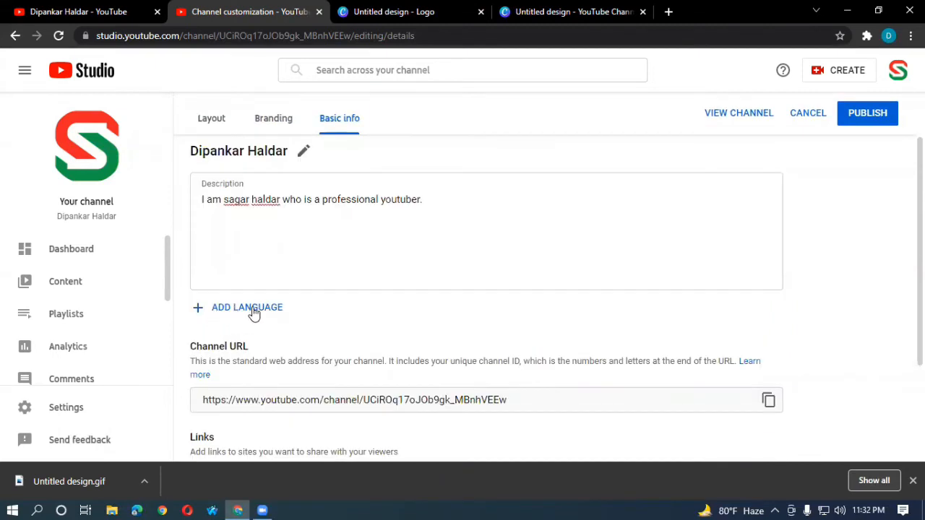
pyautogui.scroll(-2, 258, 313)
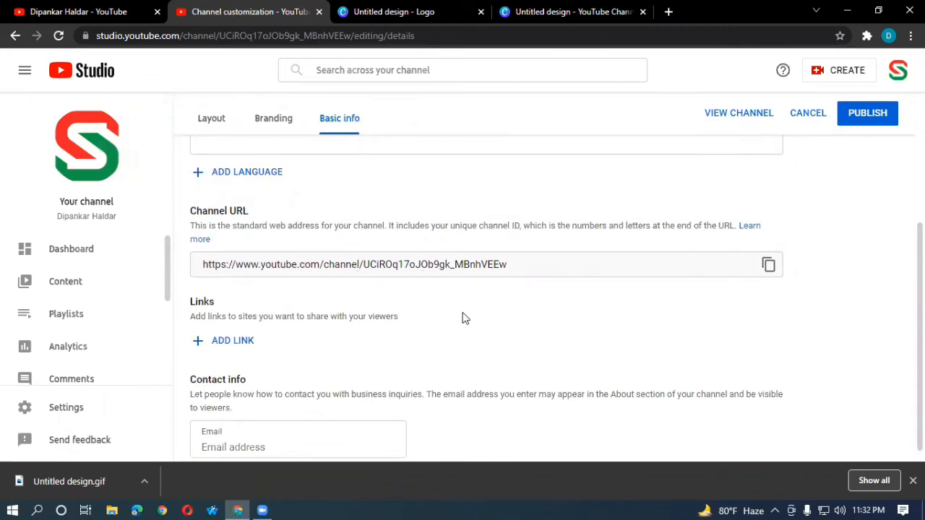
# - Add a 'Facebook' link with the pasted profile URL, keeping First 5 links on the banner
pyautogui.click(229, 349)
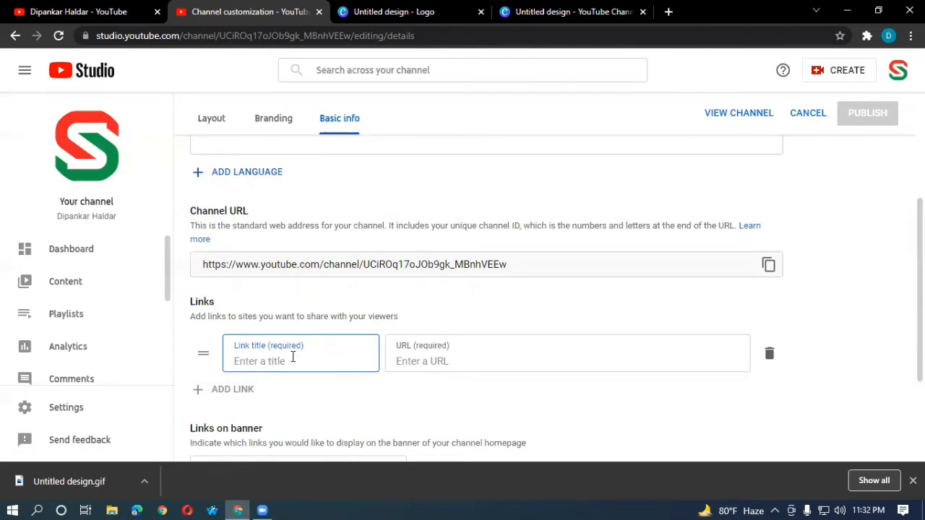
pyautogui.write('Facebook')
pyautogui.click(538, 361)
pyautogui.write('https://www.facebook.com/sagar.dipankar/')
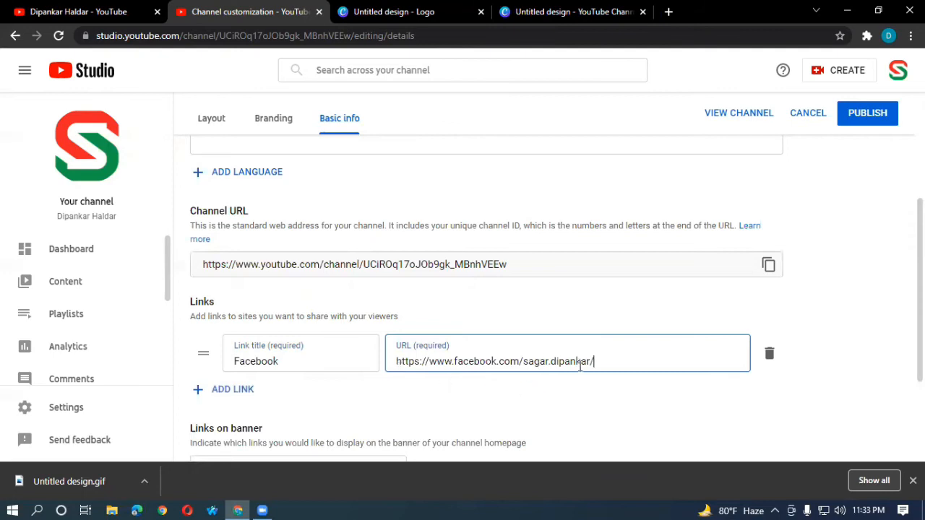
pyautogui.scroll(-2, 485, 394)
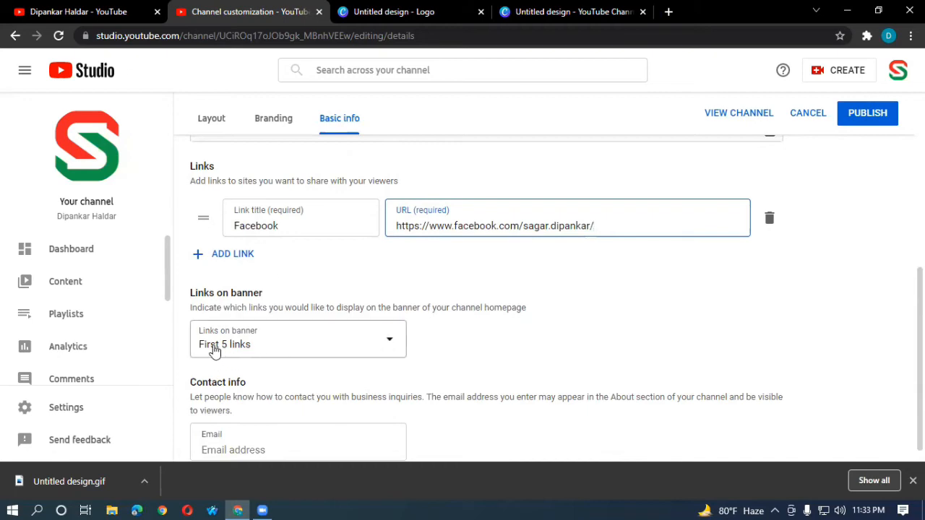
pyautogui.click(384, 342)
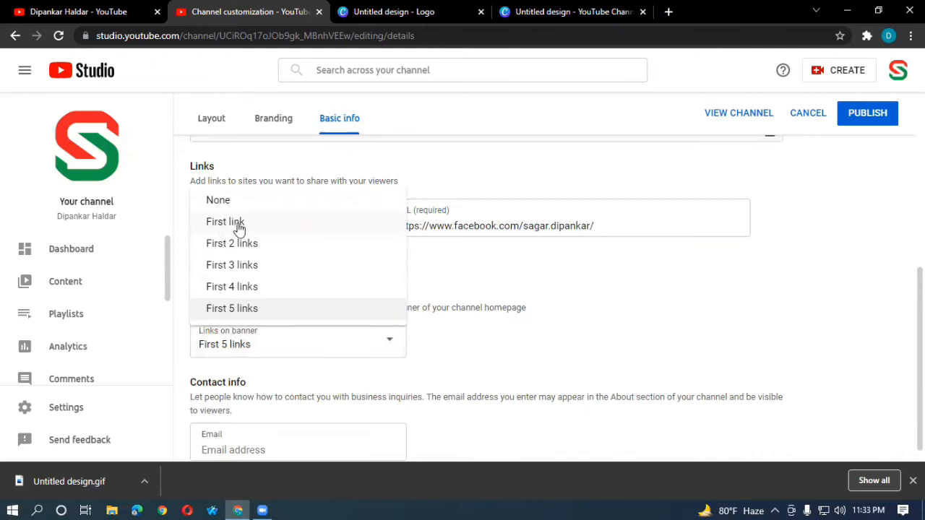
pyautogui.click(526, 352)
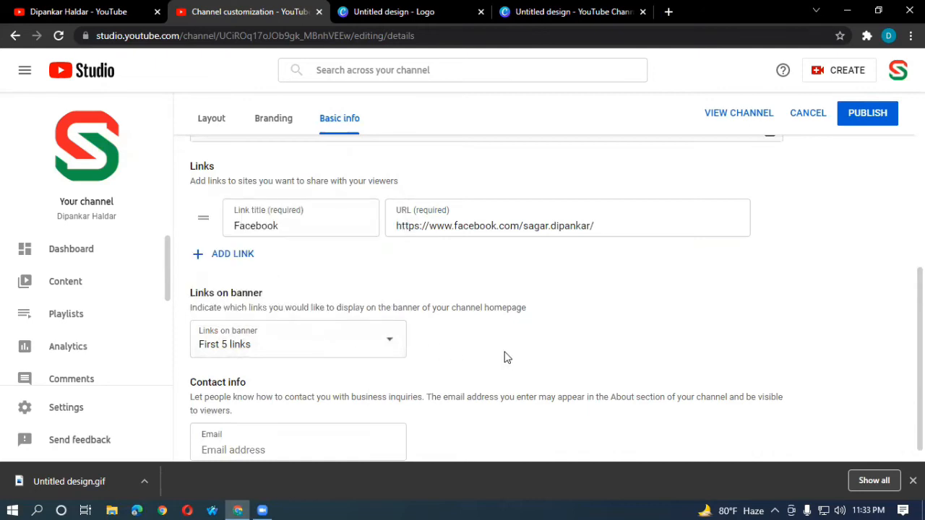
pyautogui.scroll(-1, 481, 343)
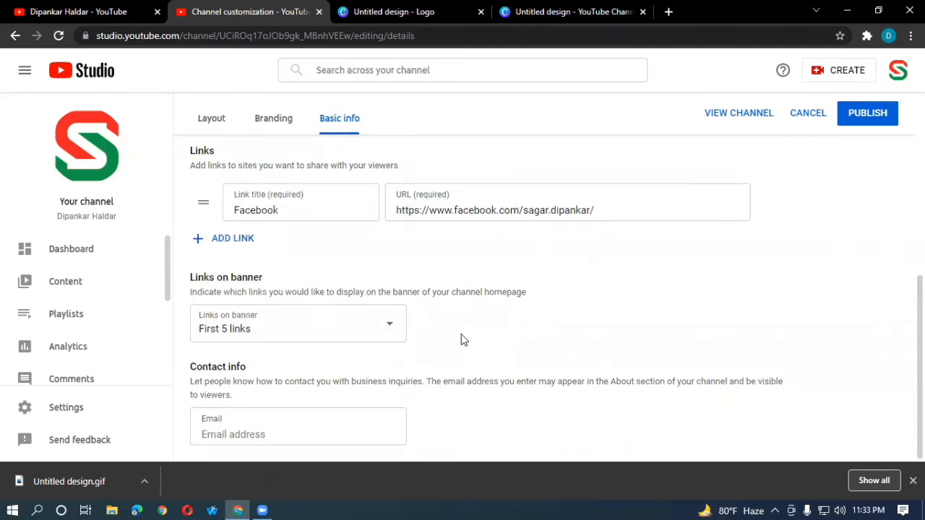
# - Enter the contact email address under Contact info and publish the Basic info changes
pyautogui.click(257, 429)
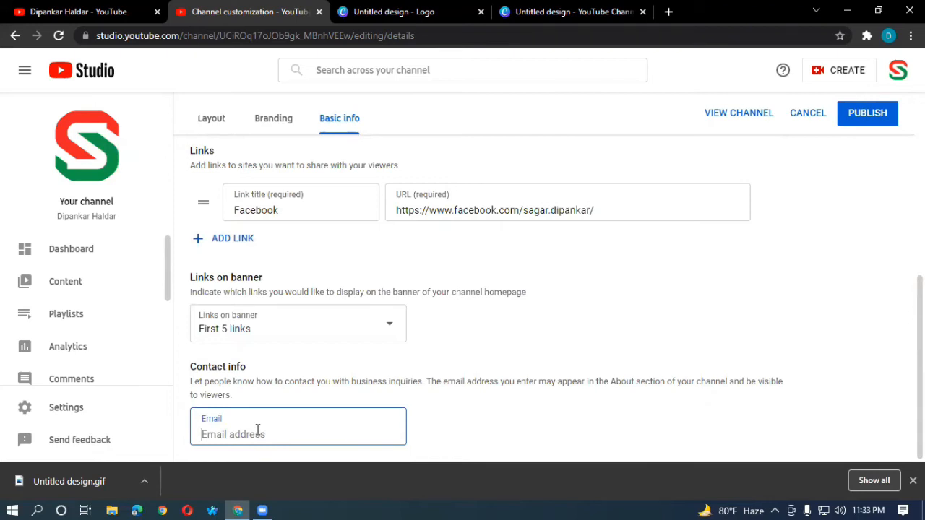
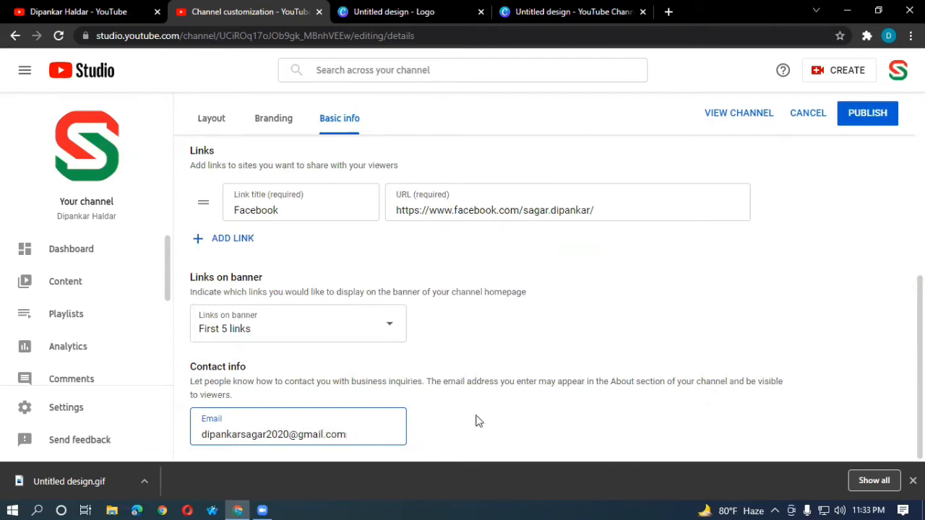
pyautogui.click(865, 114)
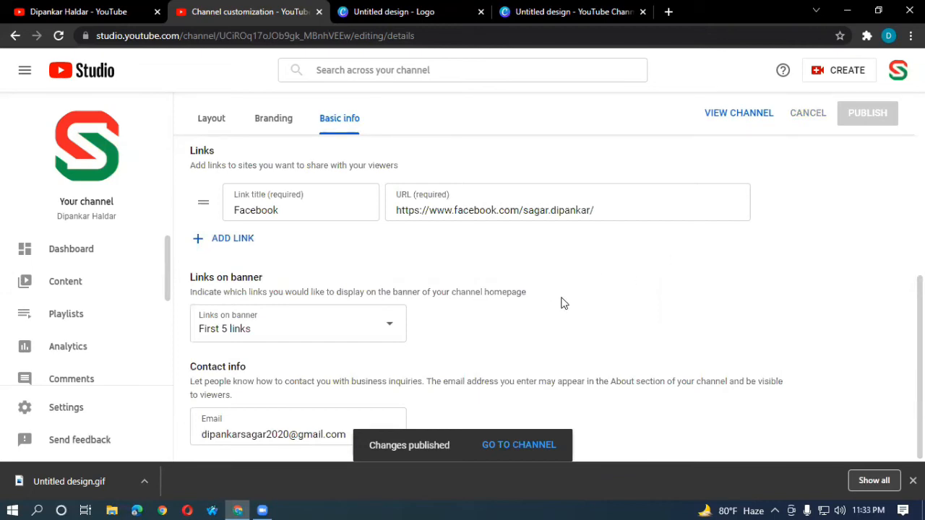
pyautogui.scroll(1, 563, 302)
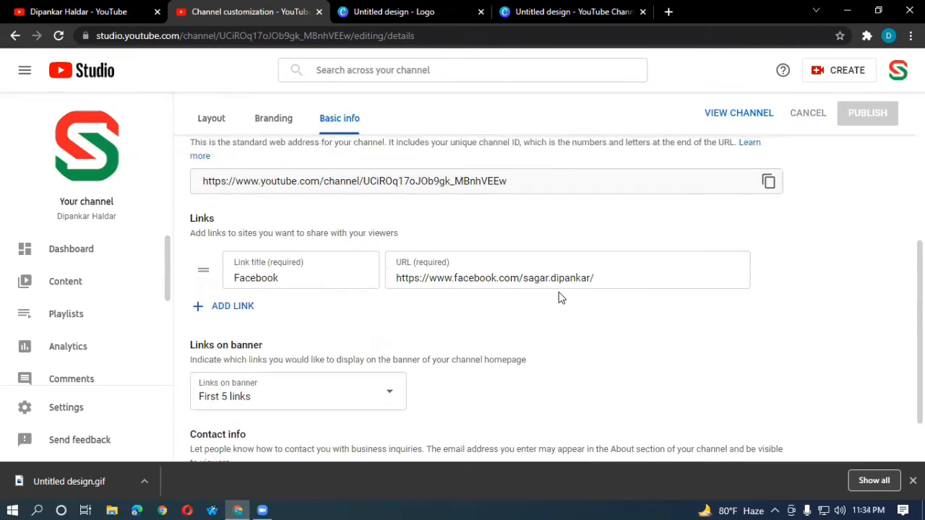
pyautogui.scroll(2, 561, 298)
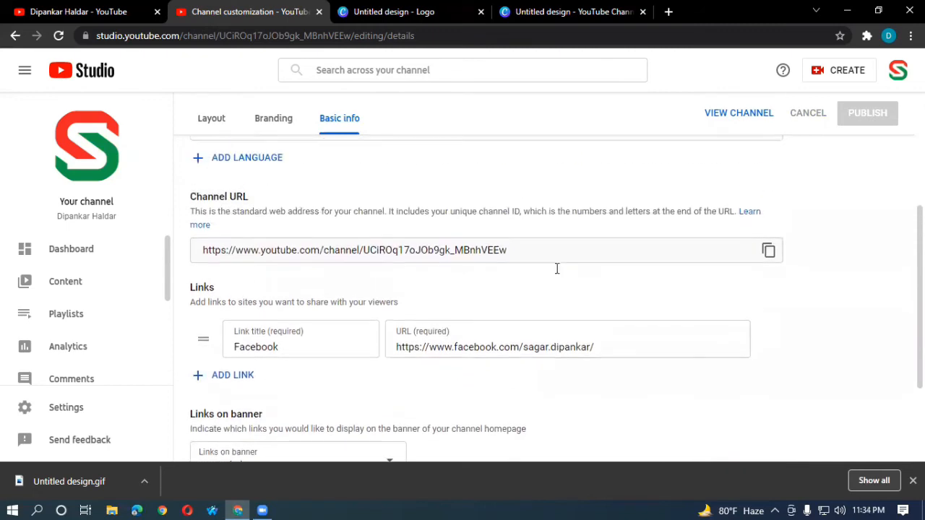
# - View the public channel page and check the piano banner with its Facebook link
pyautogui.click(732, 114)
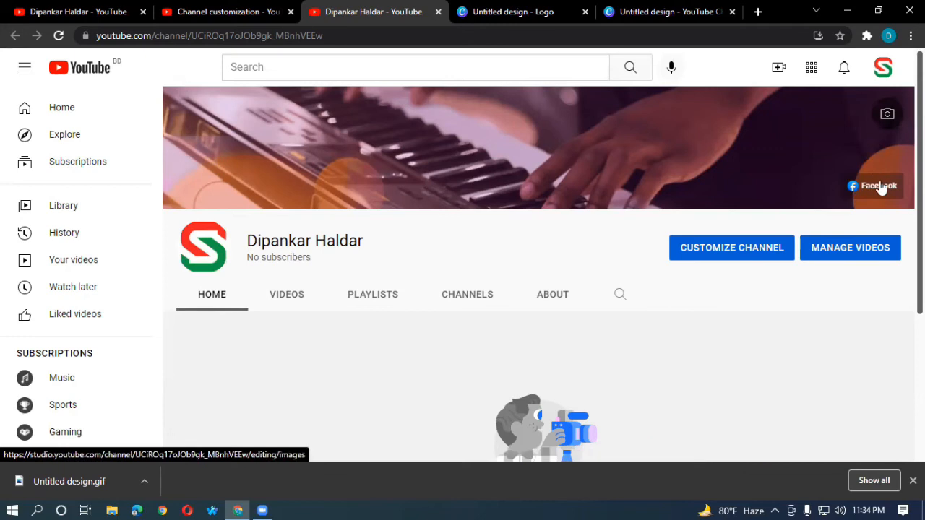
pyautogui.scroll(-3, 503, 346)
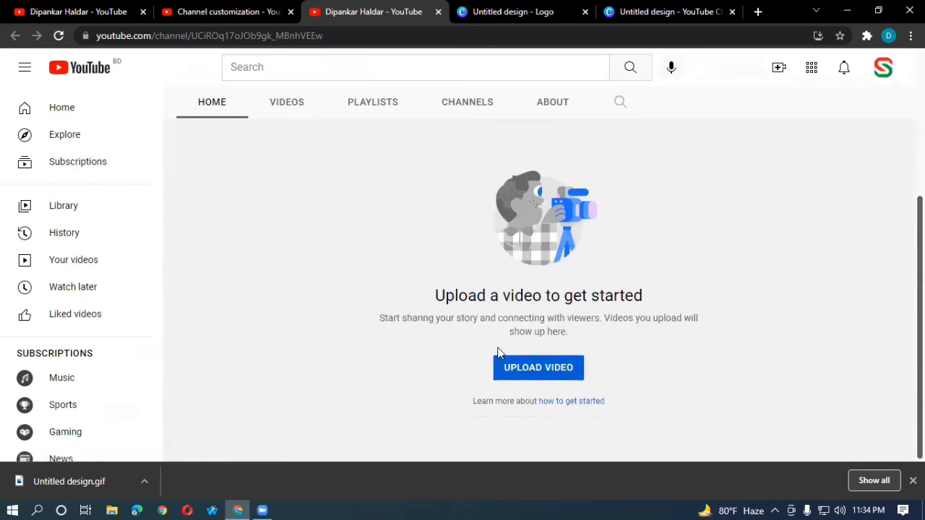
pyautogui.scroll(3, 499, 352)
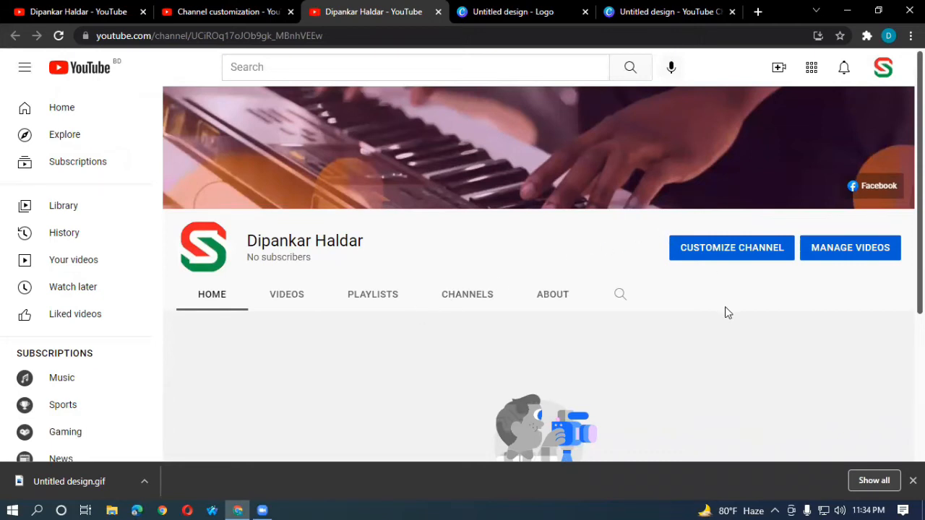
# - In channel settings, set the country of residence to Bangladesh
pyautogui.click(725, 249)
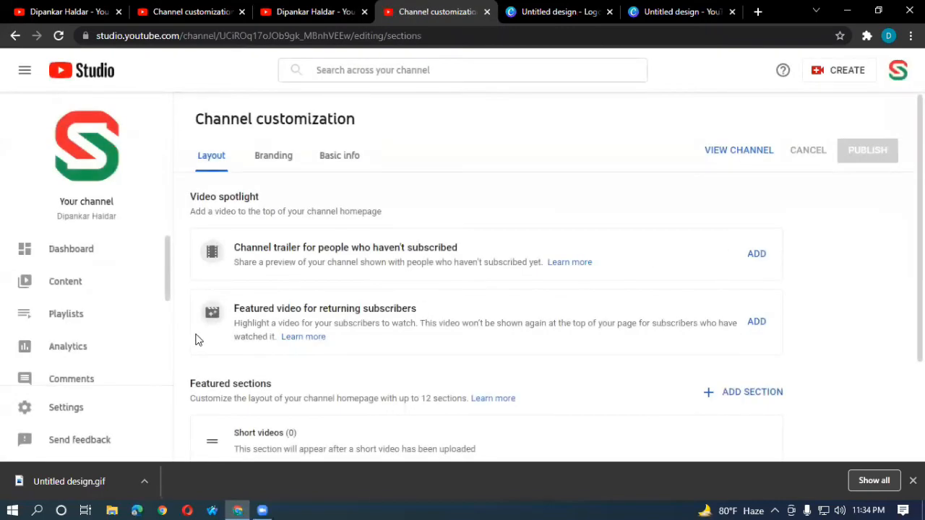
pyautogui.scroll(-2, 190, 337)
pyautogui.click(65, 411)
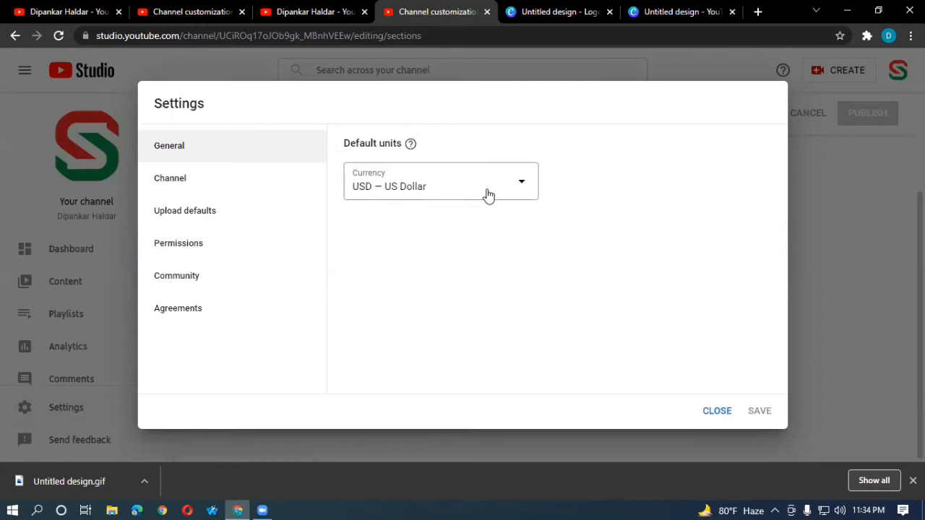
pyautogui.click(173, 178)
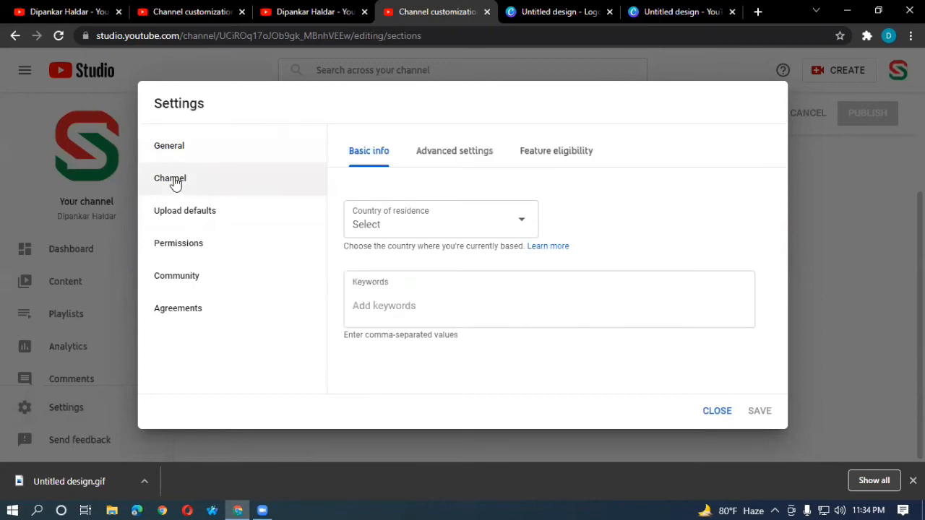
pyautogui.click(520, 222)
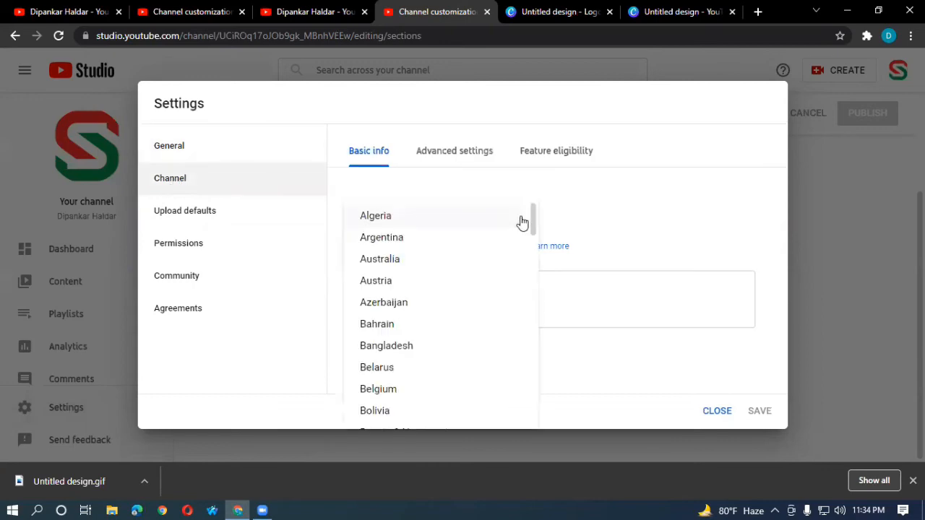
pyautogui.click(384, 346)
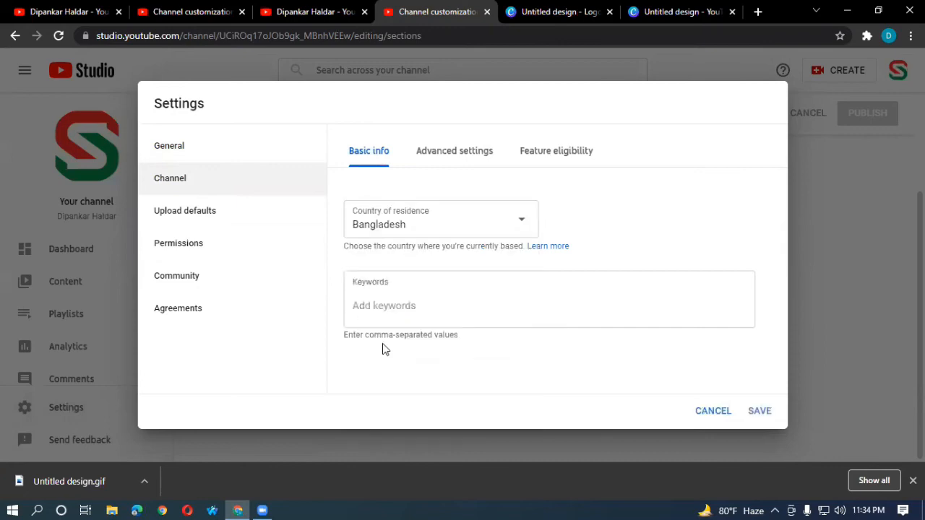
# - Add the owner's name as a channel keyword and save the settings
pyautogui.click(450, 307)
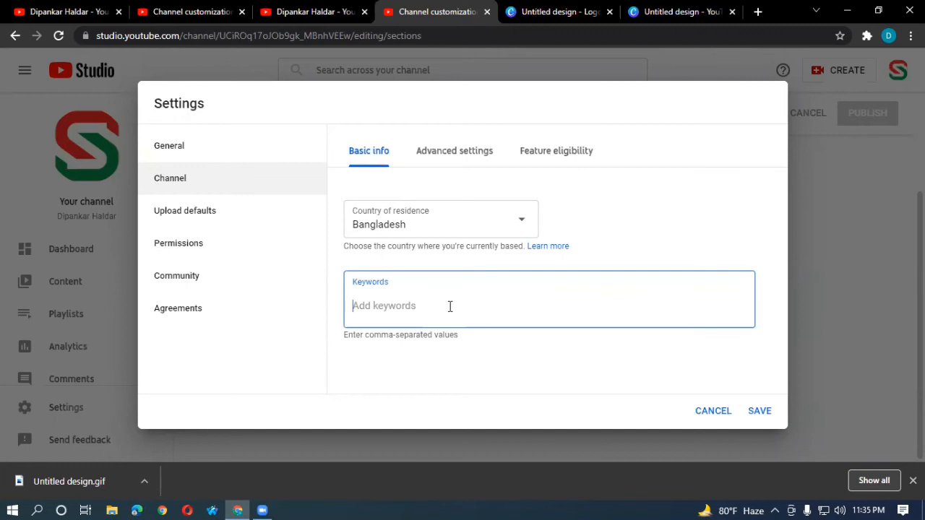
pyautogui.write('dipa')
pyautogui.write('nkar sagr')
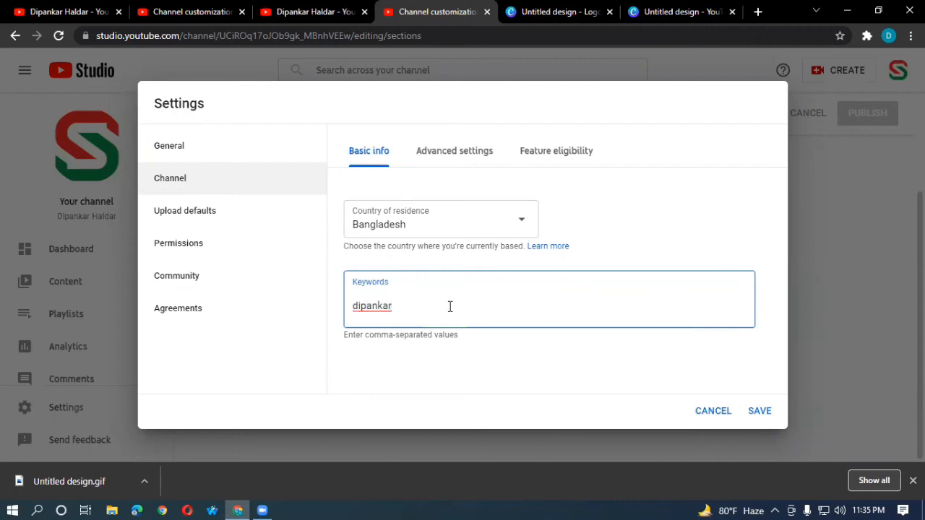
pyautogui.write('r')
pyautogui.press('Return')
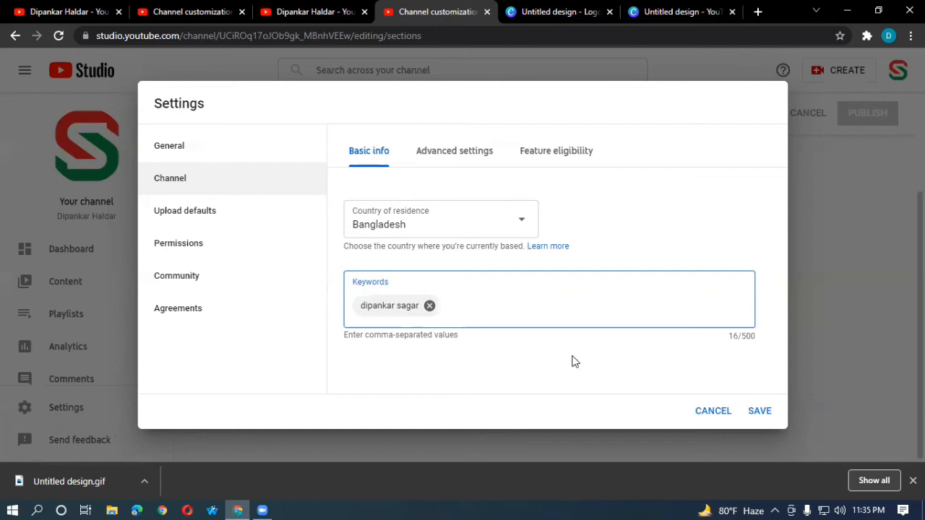
pyautogui.click(760, 412)
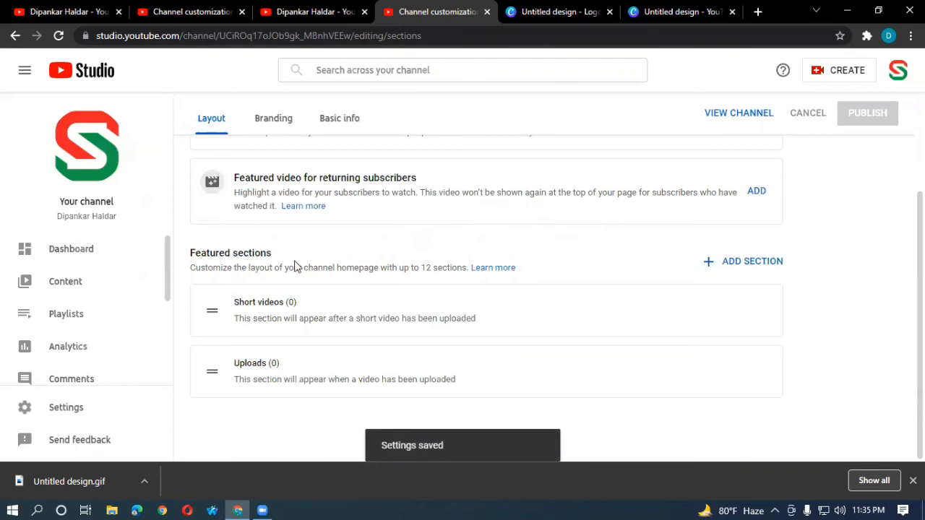
# - Choose 'No, set this channel as not made for kids' in Advanced settings and save
pyautogui.click(58, 411)
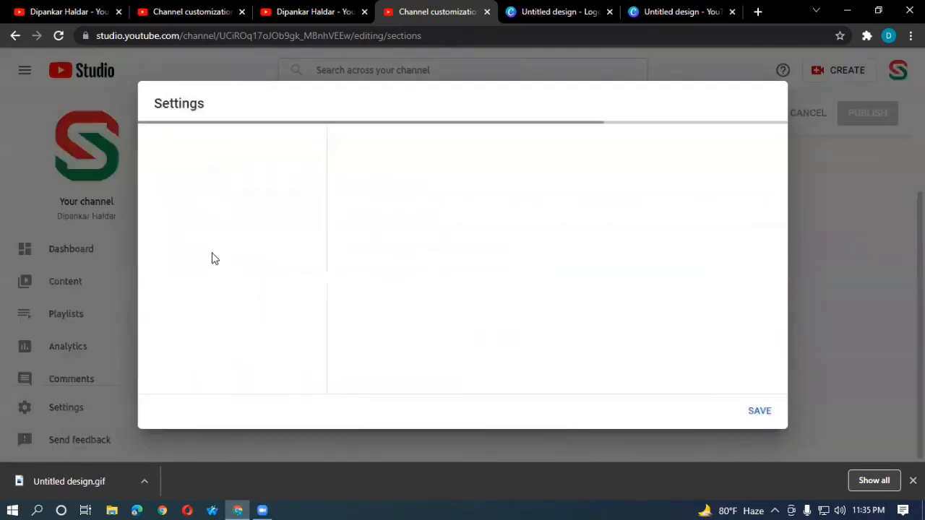
pyautogui.click(176, 181)
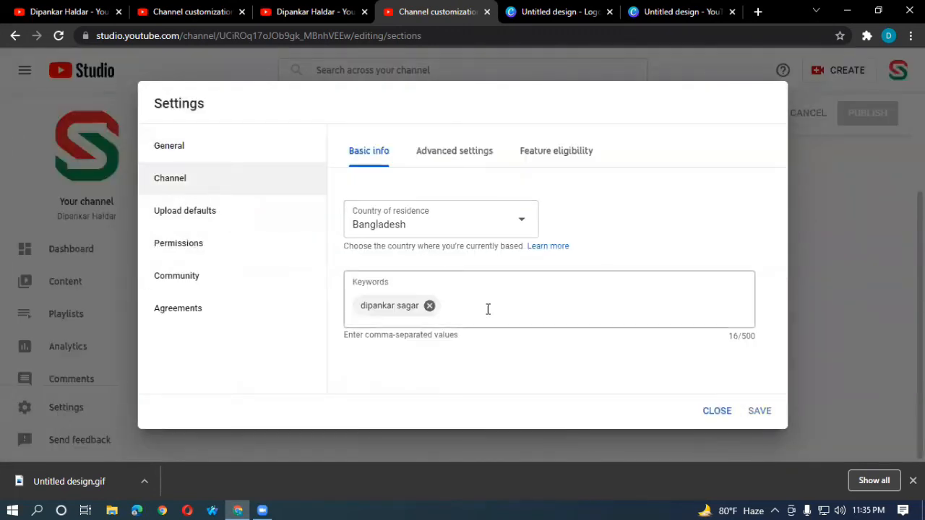
pyautogui.click(452, 152)
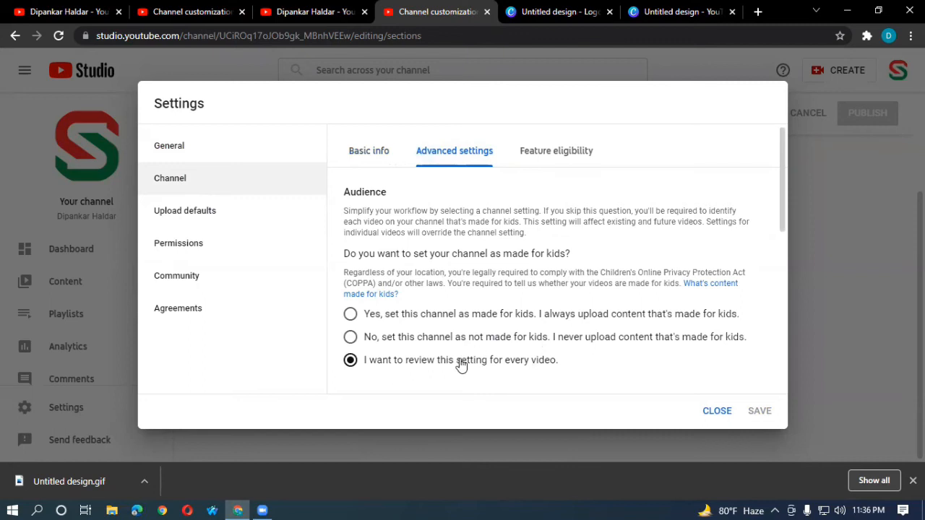
pyautogui.click(351, 337)
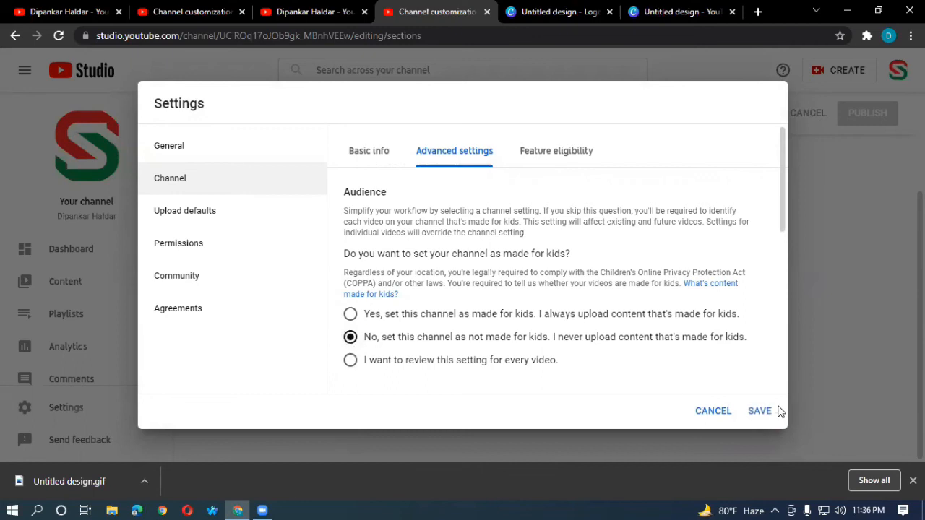
pyautogui.click(760, 410)
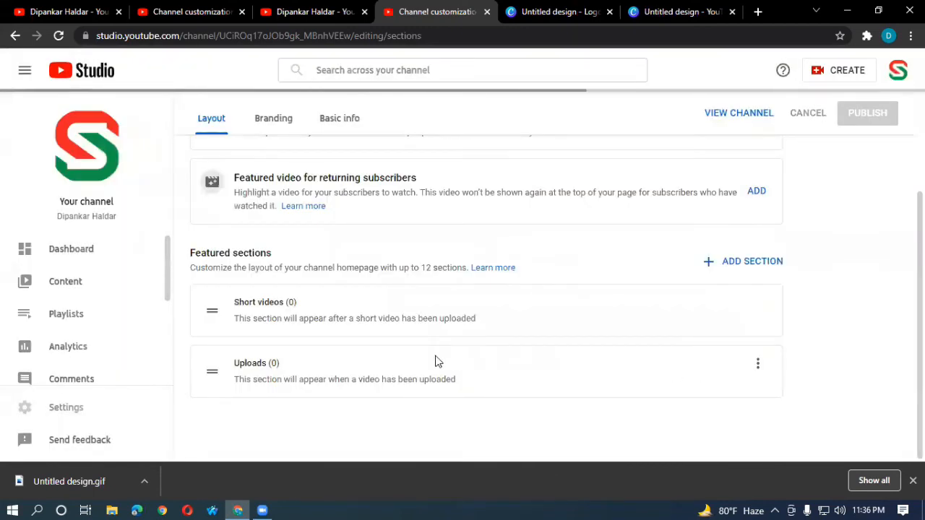
# - Open the Channel section of Settings and show its Advanced settings
pyautogui.click(63, 409)
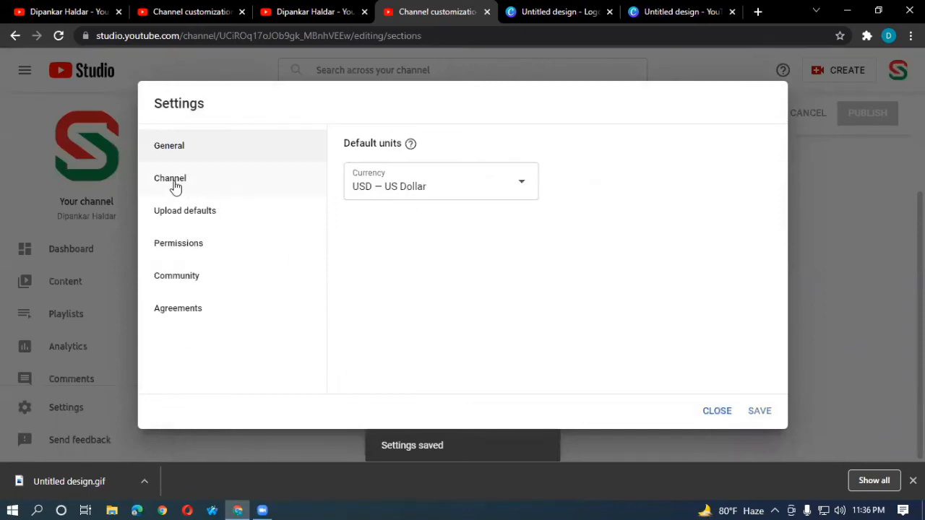
pyautogui.click(174, 186)
pyautogui.click(453, 154)
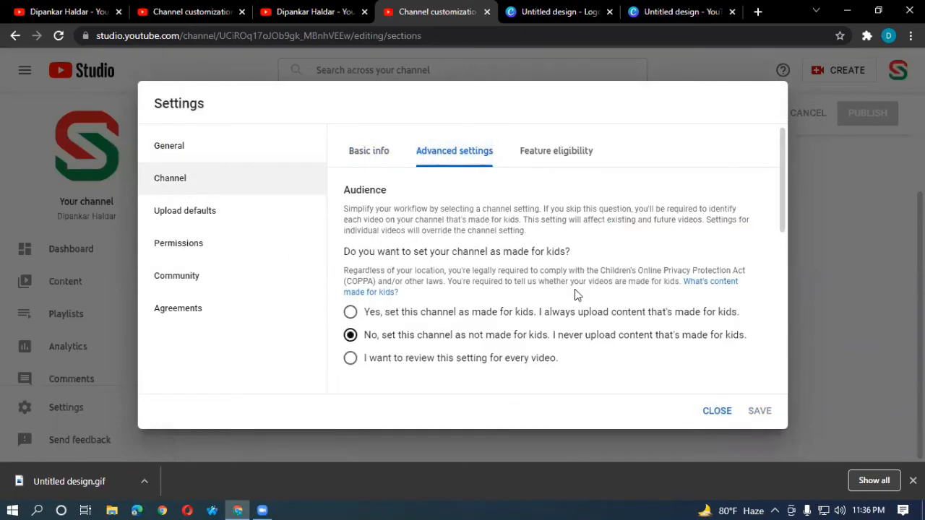
pyautogui.scroll(-5, 577, 295)
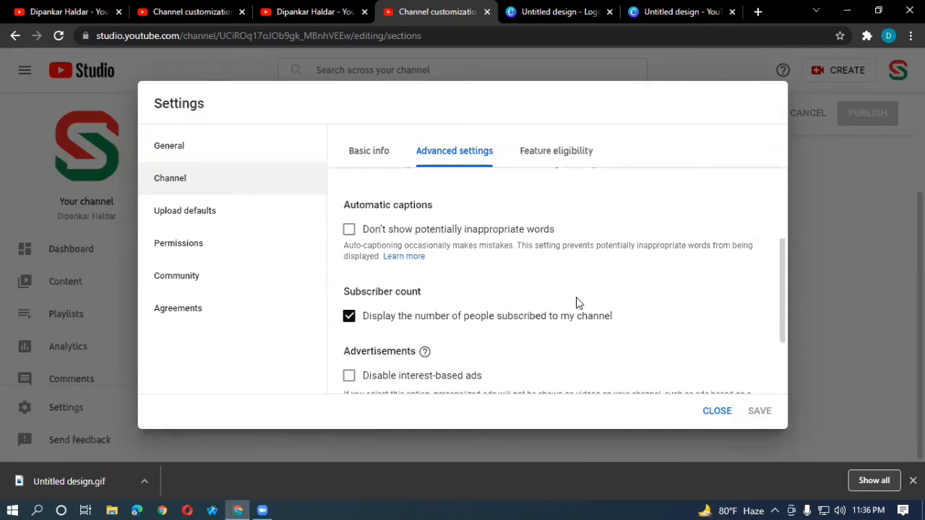
pyautogui.scroll(-2, 577, 303)
pyautogui.scroll(1, 422, 264)
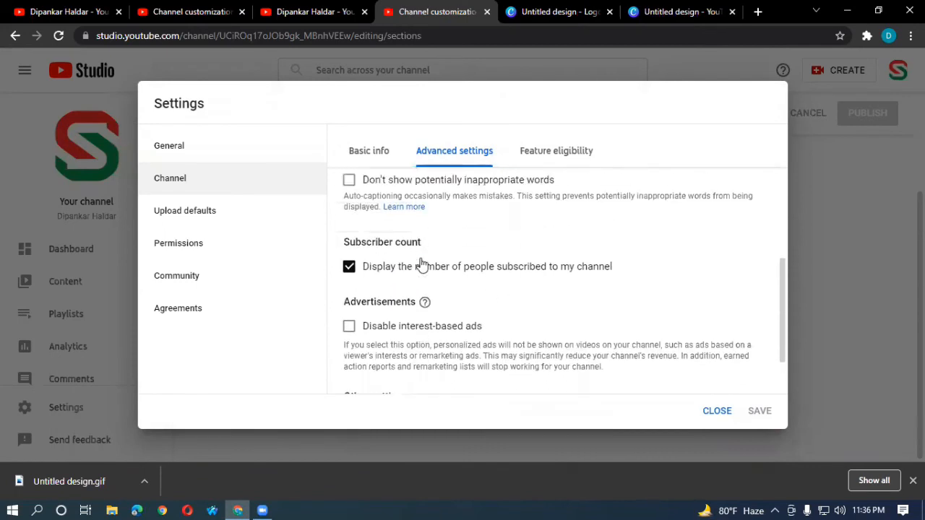
pyautogui.scroll(4, 404, 263)
pyautogui.scroll(-5, 434, 277)
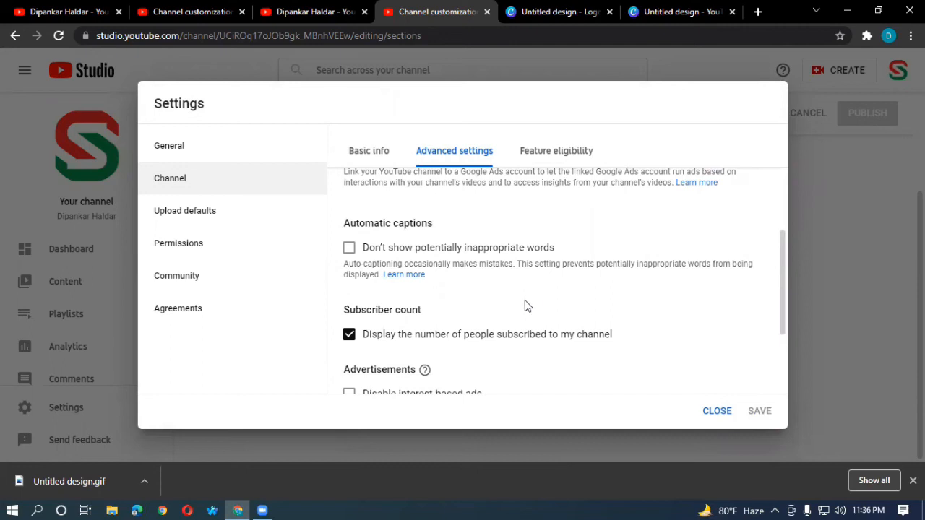
# - Uncheck 'Display the number of people subscribed' to hide the subscriber count
pyautogui.click(349, 336)
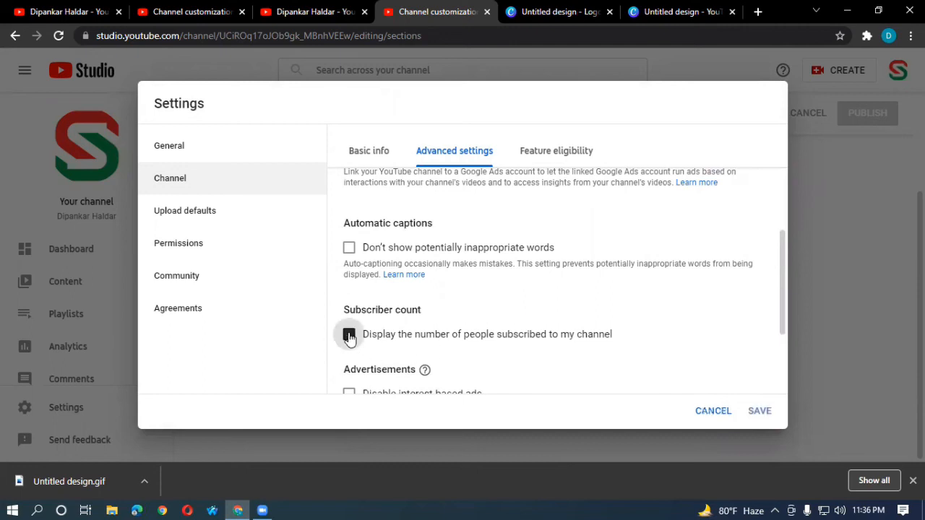
pyautogui.click(349, 335)
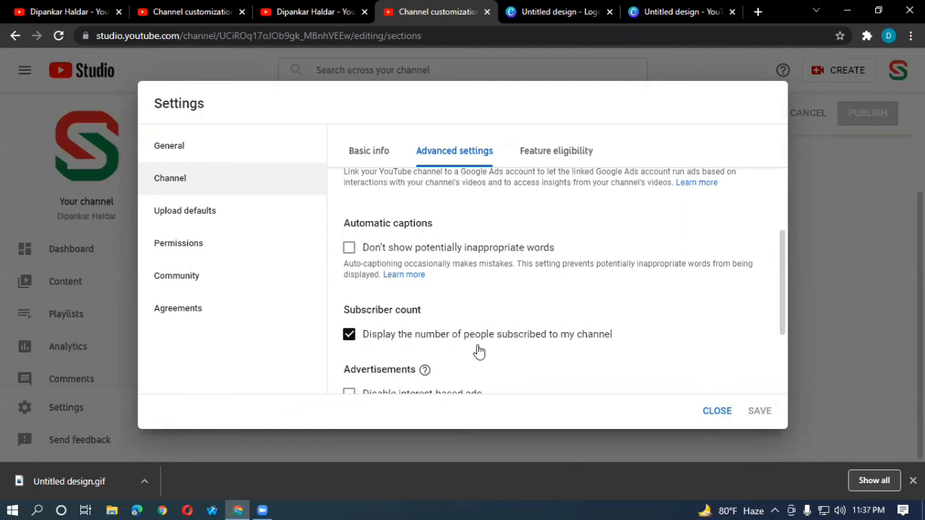
pyautogui.click(350, 336)
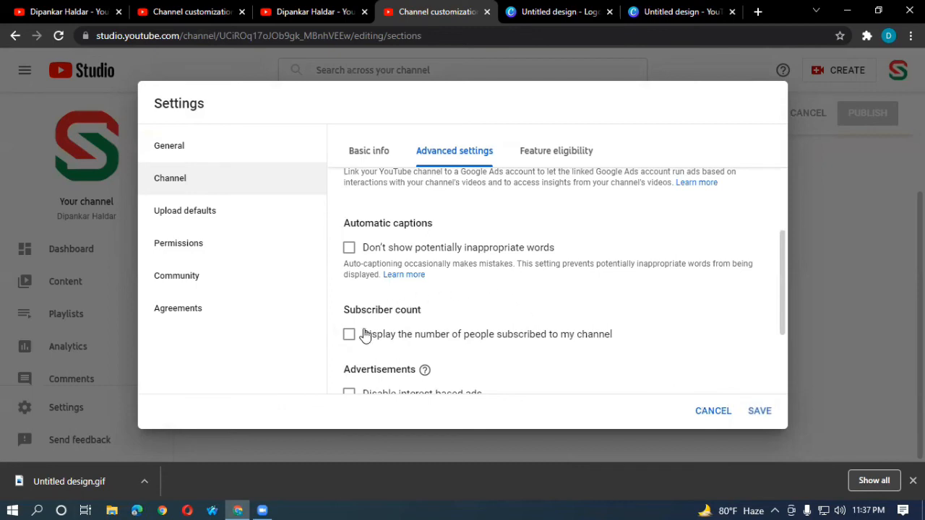
pyautogui.scroll(-2, 398, 330)
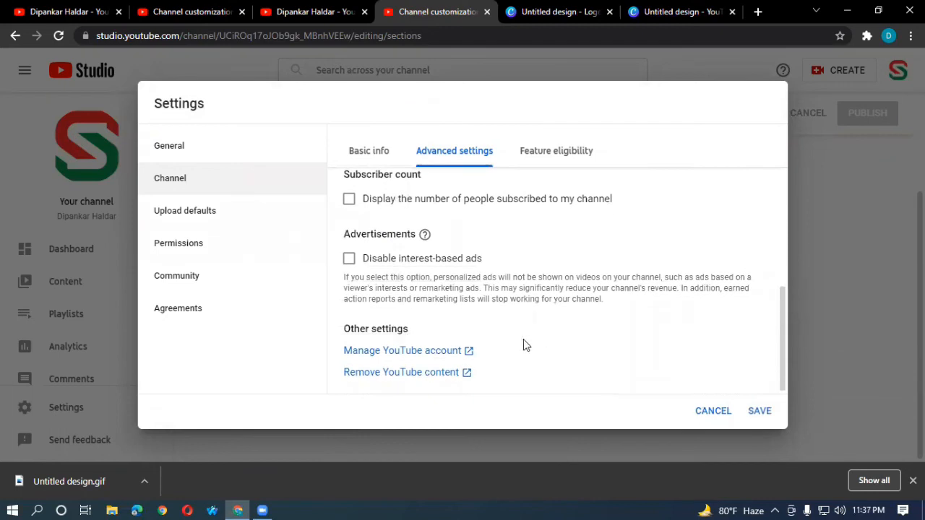
pyautogui.scroll(3, 557, 329)
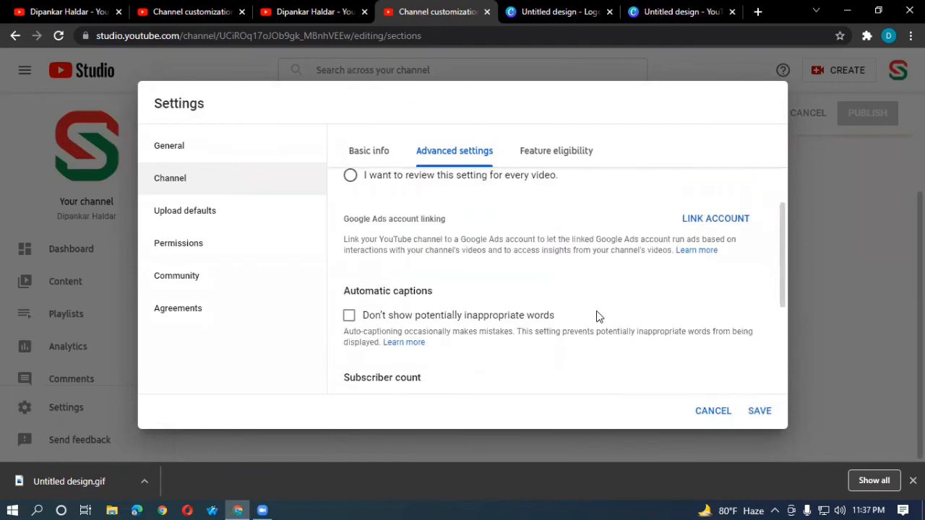
pyautogui.scroll(3, 597, 316)
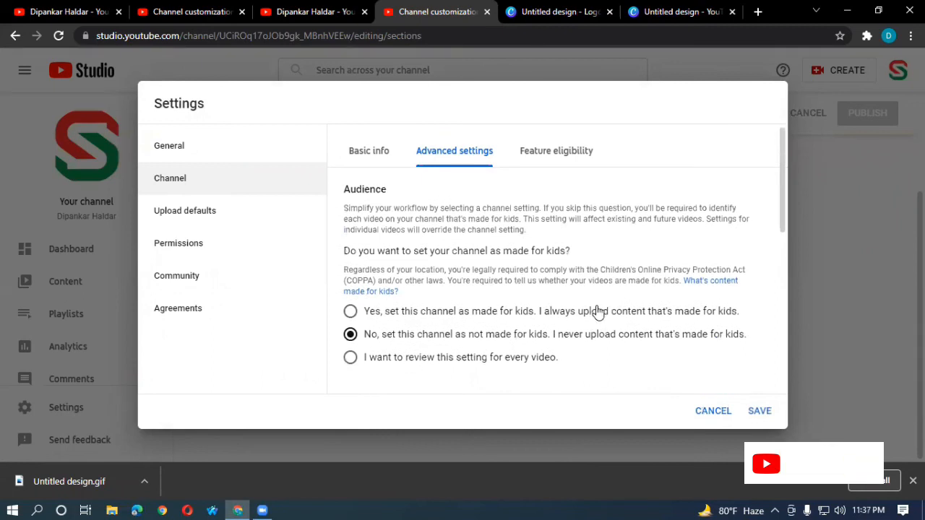
pyautogui.scroll(-3, 597, 316)
pyautogui.scroll(2, 597, 311)
# - Check feature eligibility, review the Basic info country and keywords, then save the settings
pyautogui.click(542, 151)
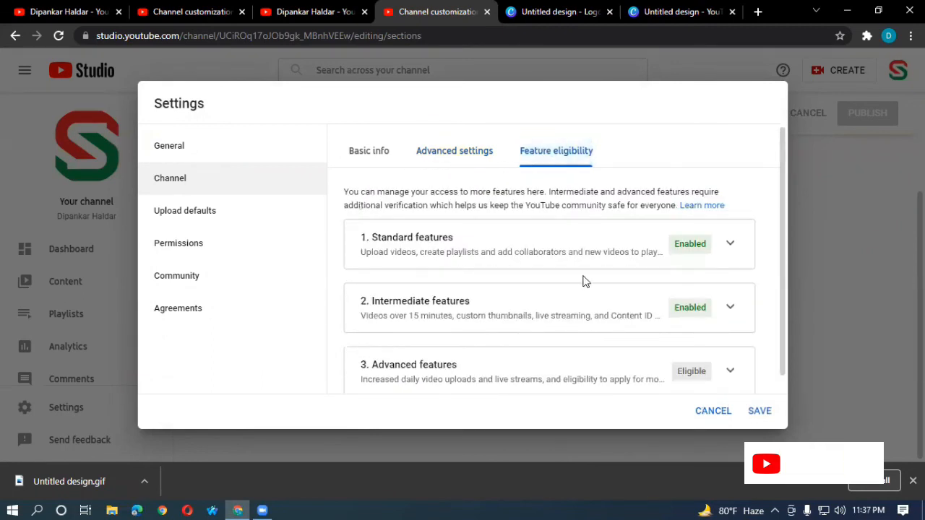
pyautogui.scroll(-1, 600, 310)
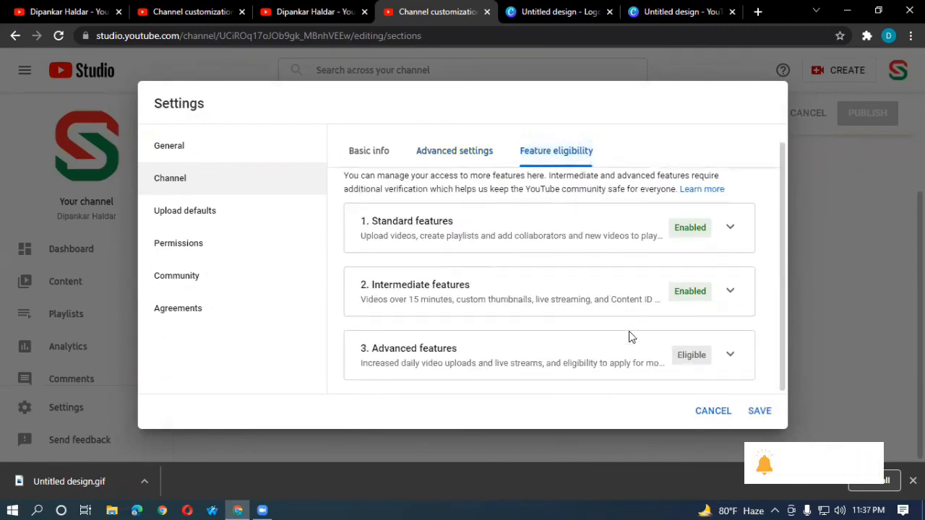
pyautogui.scroll(1, 618, 314)
pyautogui.click(466, 153)
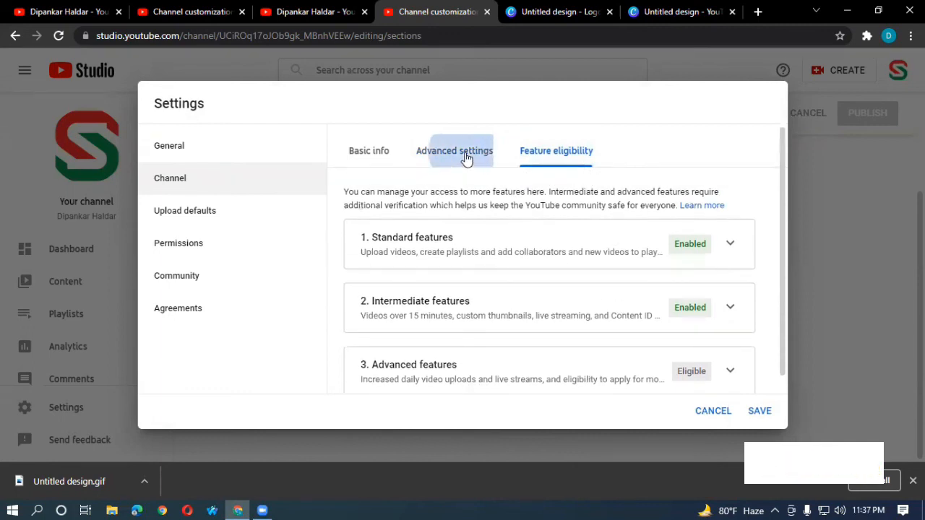
pyautogui.click(379, 153)
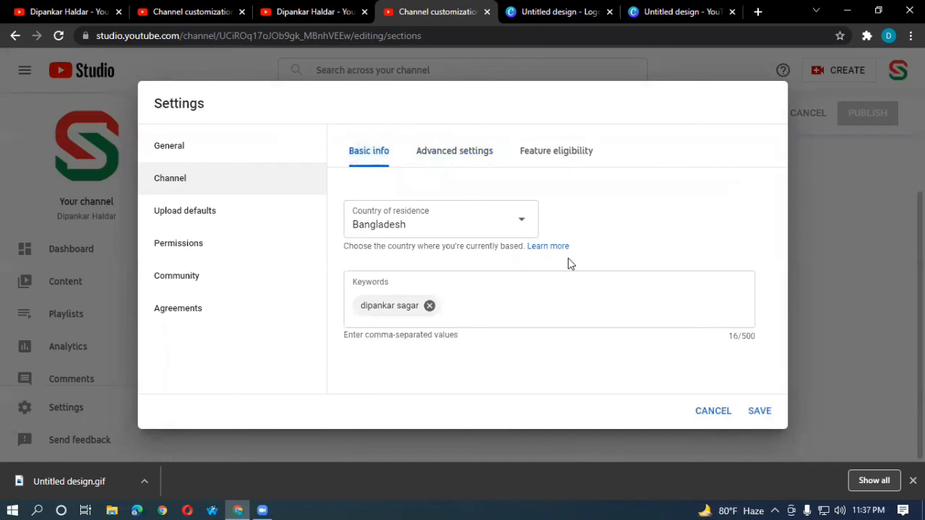
pyautogui.click(760, 412)
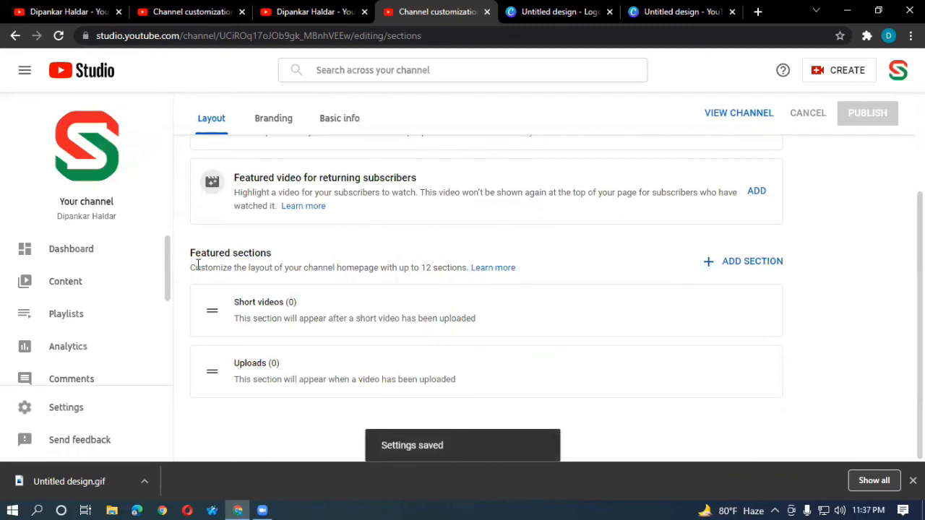
pyautogui.click(273, 121)
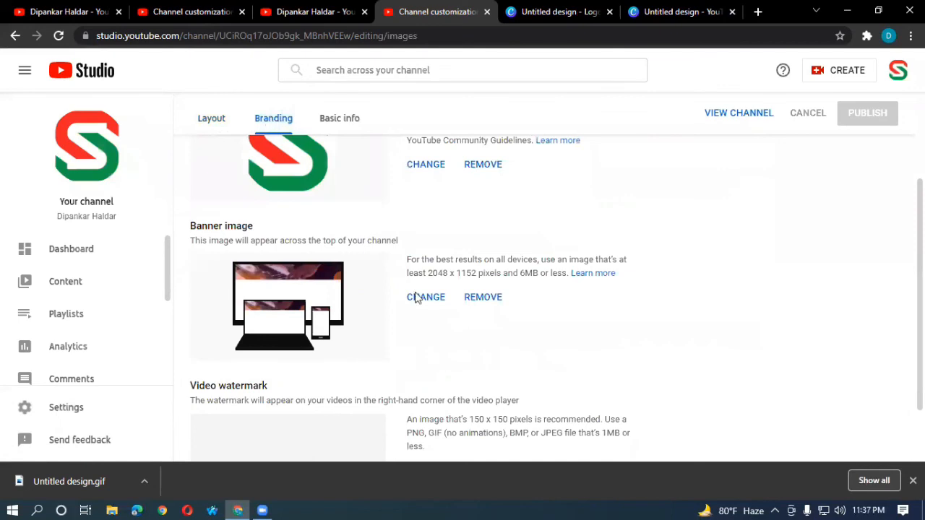
pyautogui.scroll(-2, 417, 296)
pyautogui.scroll(3, 326, 324)
pyautogui.click(337, 153)
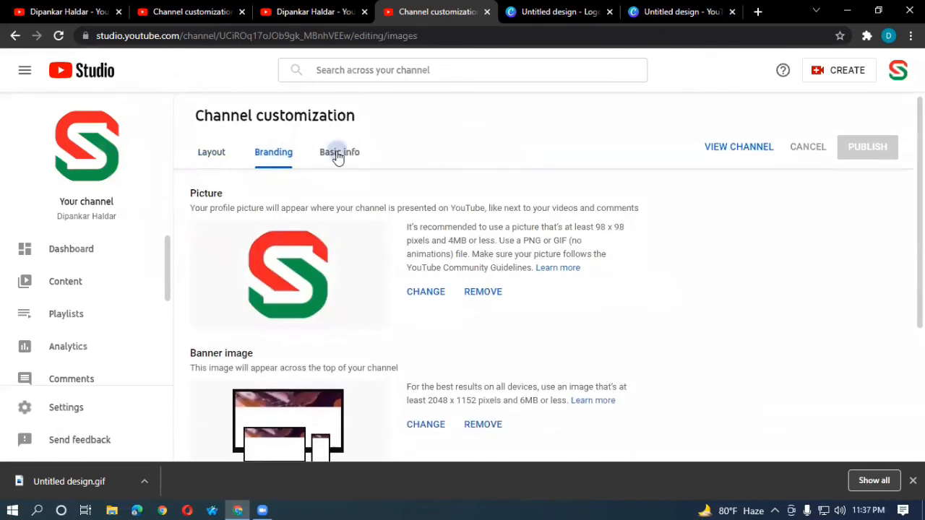
pyautogui.scroll(-5, 428, 279)
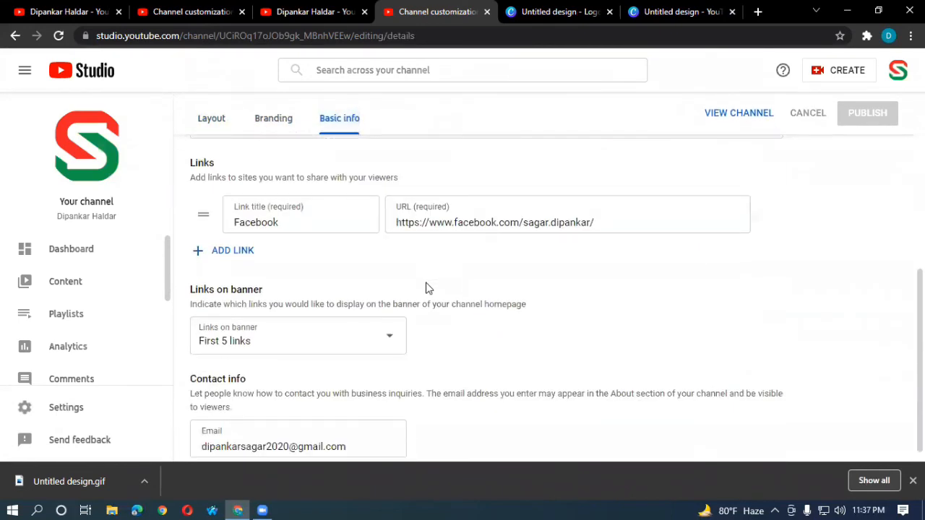
pyautogui.scroll(5, 426, 289)
pyautogui.scroll(-3, 427, 289)
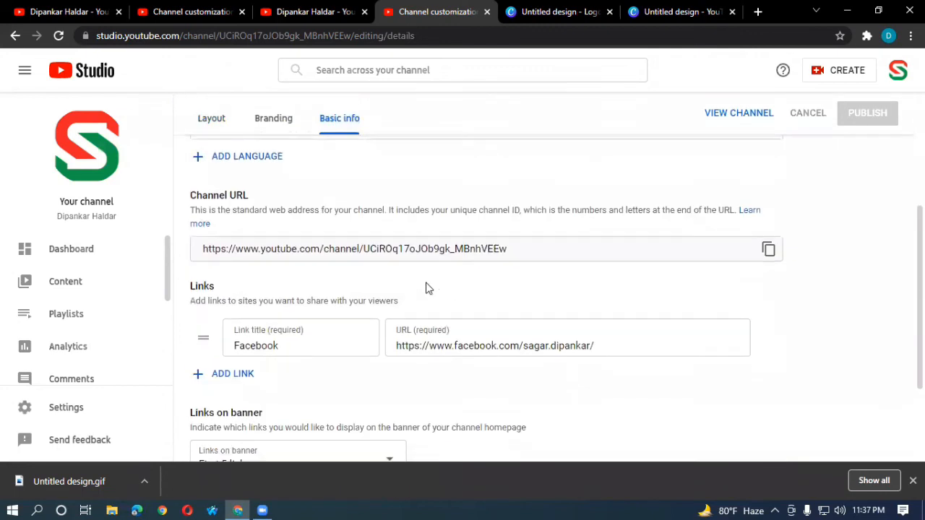
pyautogui.scroll(-2, 426, 289)
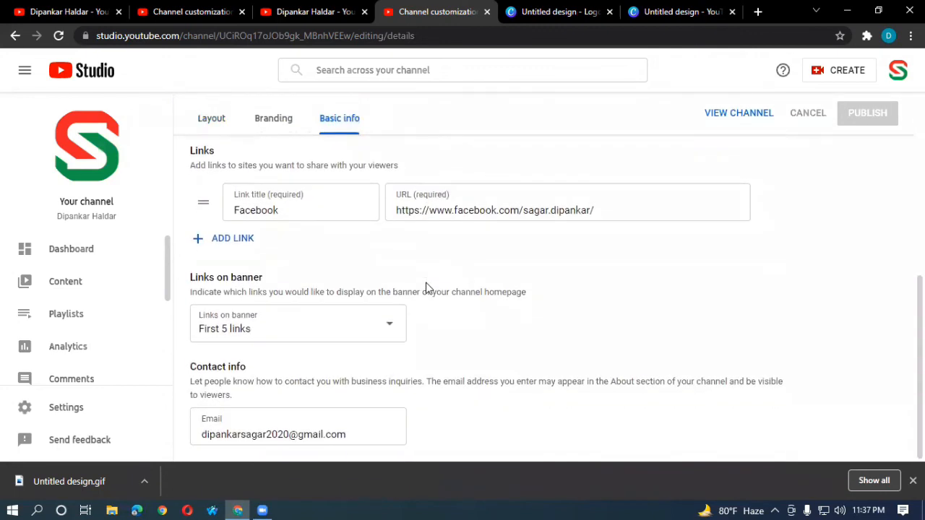
pyautogui.scroll(1, 426, 288)
pyautogui.scroll(5, 426, 288)
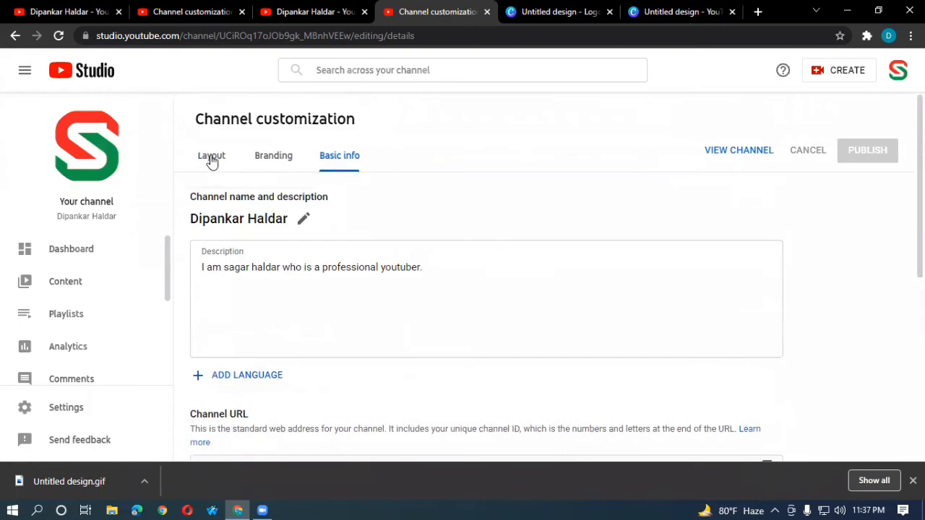
pyautogui.click(209, 156)
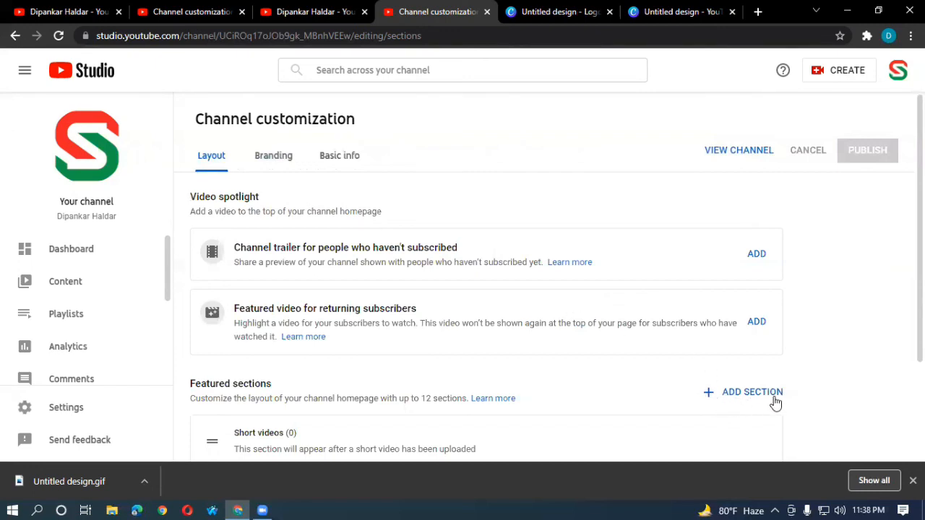
pyautogui.click(754, 398)
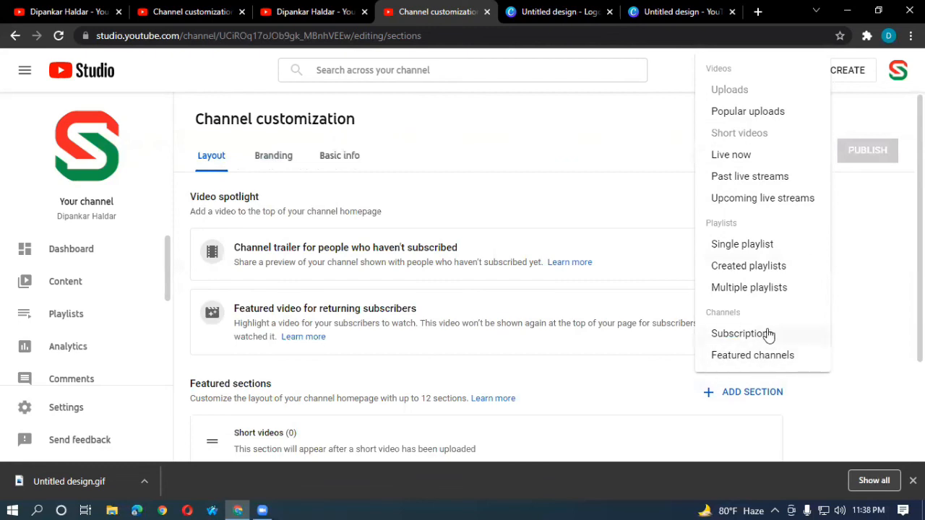
pyautogui.click(617, 371)
pyautogui.scroll(-3, 617, 375)
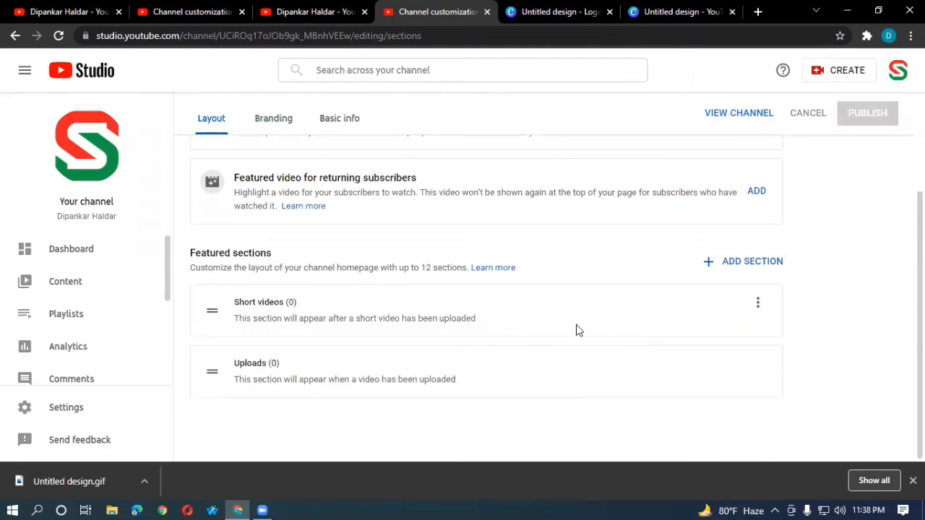
pyautogui.scroll(3, 577, 326)
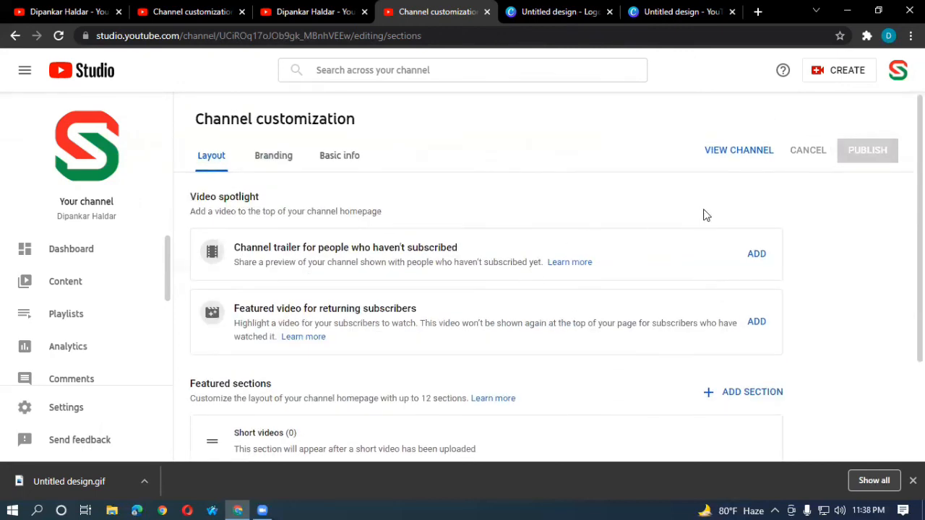
pyautogui.click(726, 154)
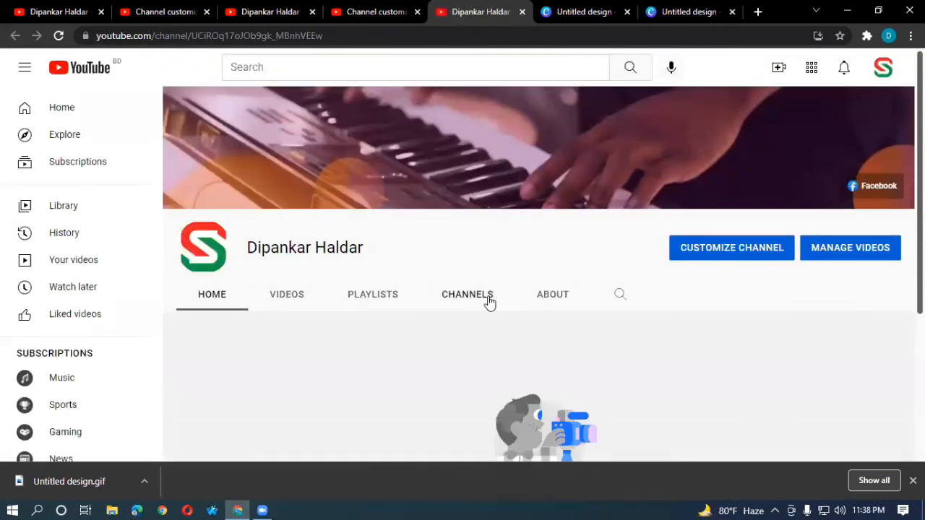
# - Start a new video upload from the Create menu
pyautogui.scroll(-3, 490, 303)
pyautogui.scroll(2, 492, 304)
pyautogui.scroll(1, 493, 305)
pyautogui.click(779, 72)
pyautogui.click(810, 104)
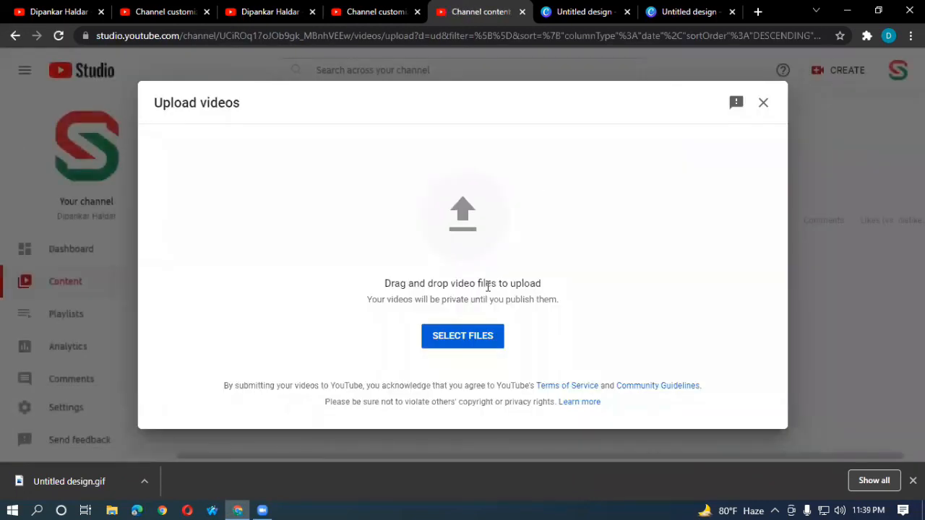
# - Browse to Downloads\Video, cancel file selection, and close the Upload videos dialog
pyautogui.click(459, 337)
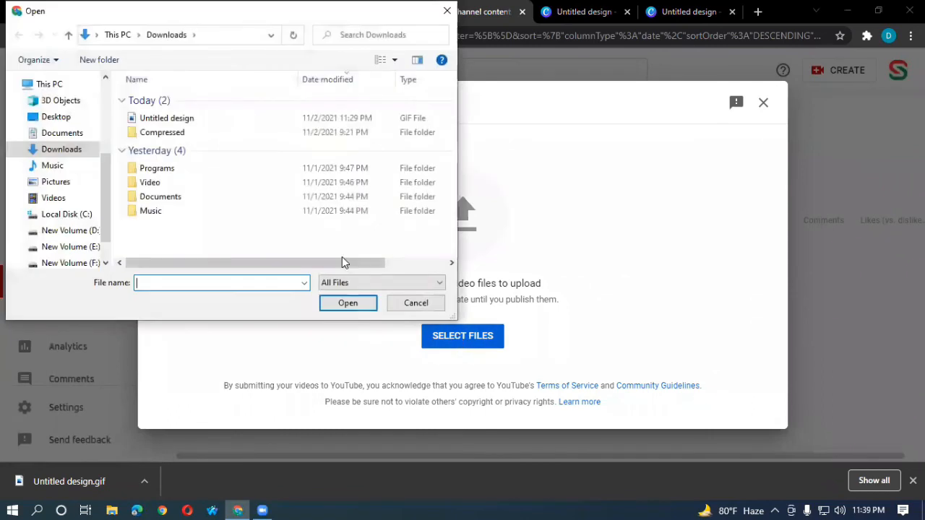
pyautogui.doubleClick(156, 185)
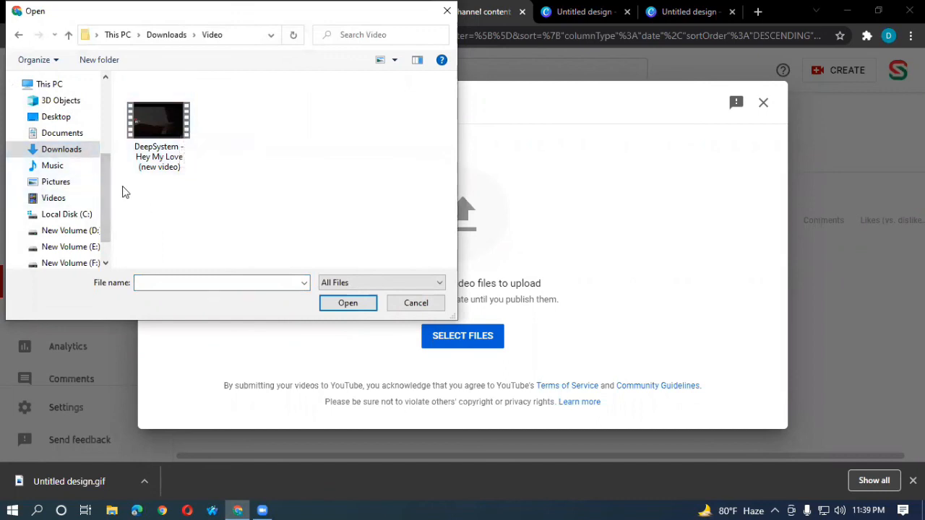
pyautogui.click(413, 302)
pyautogui.click(764, 103)
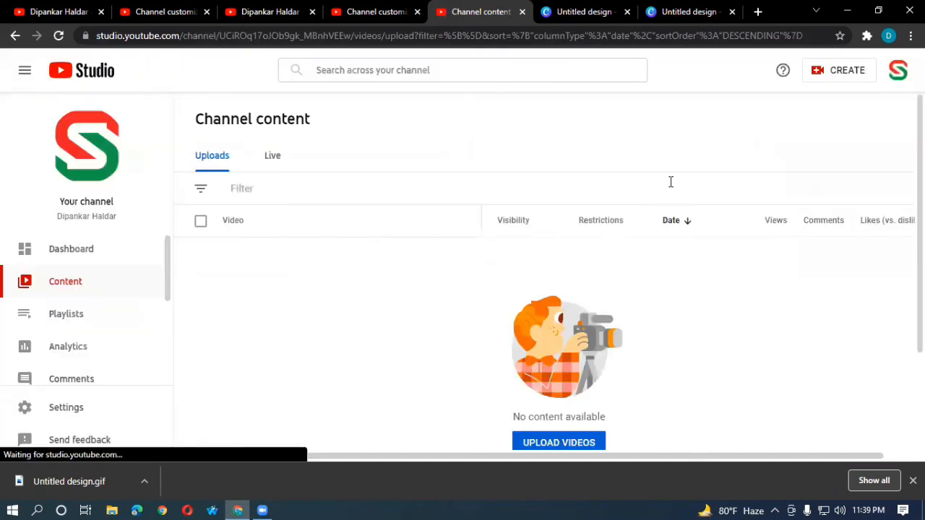